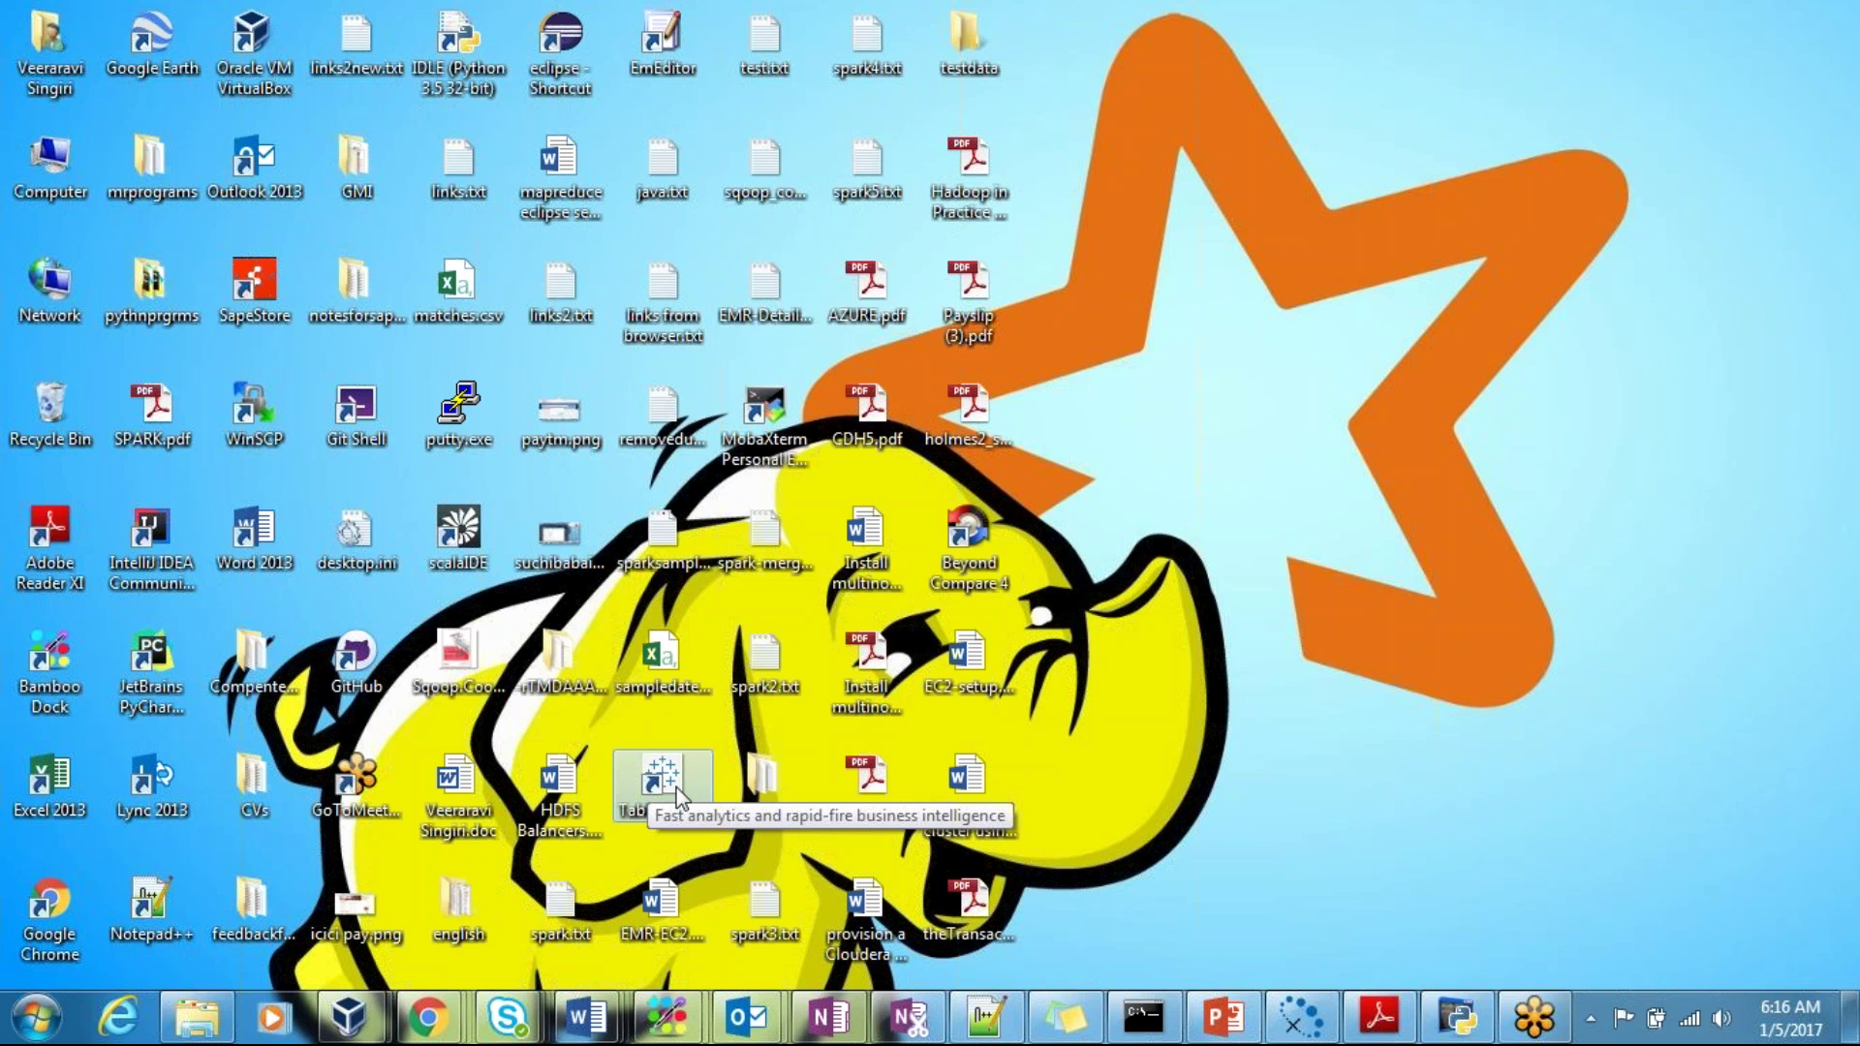
# Step: Launch Tableau, continue the trial, and list every server connector, including Spark SQL
pyautogui.doubleClick(681, 799)
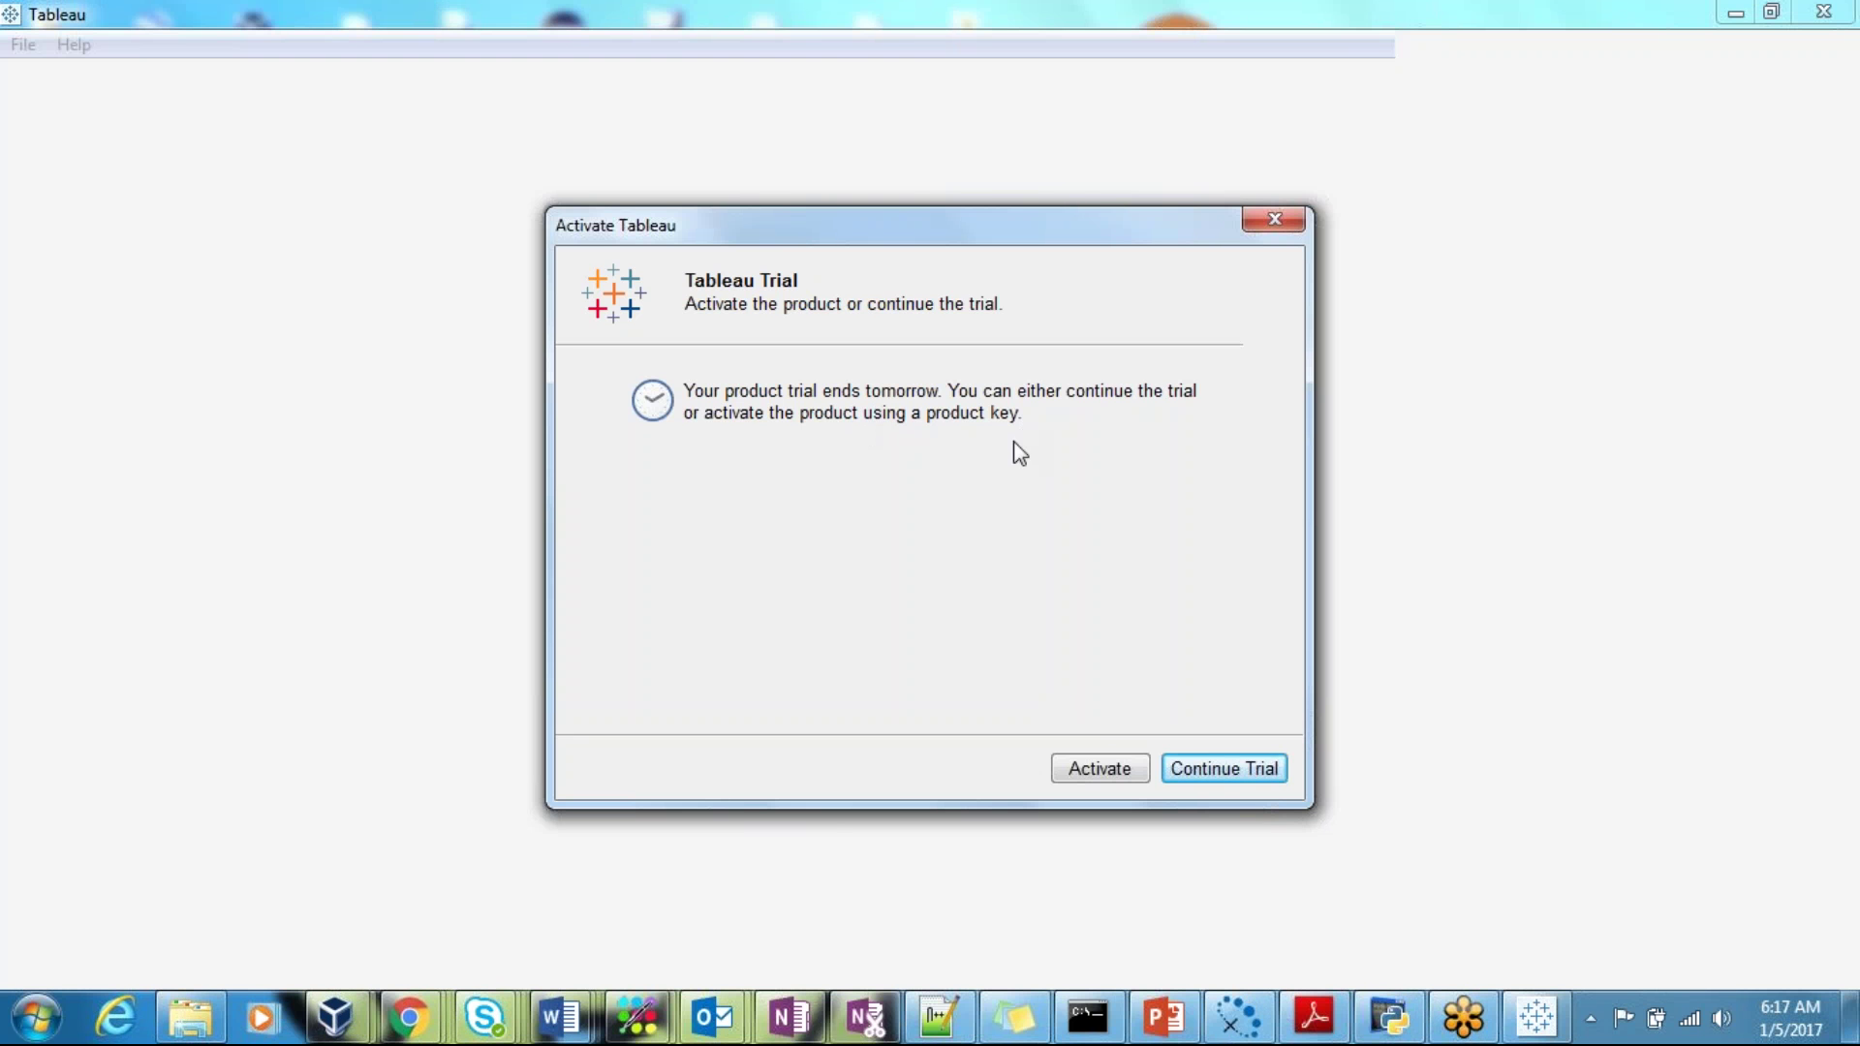
pyautogui.click(1232, 772)
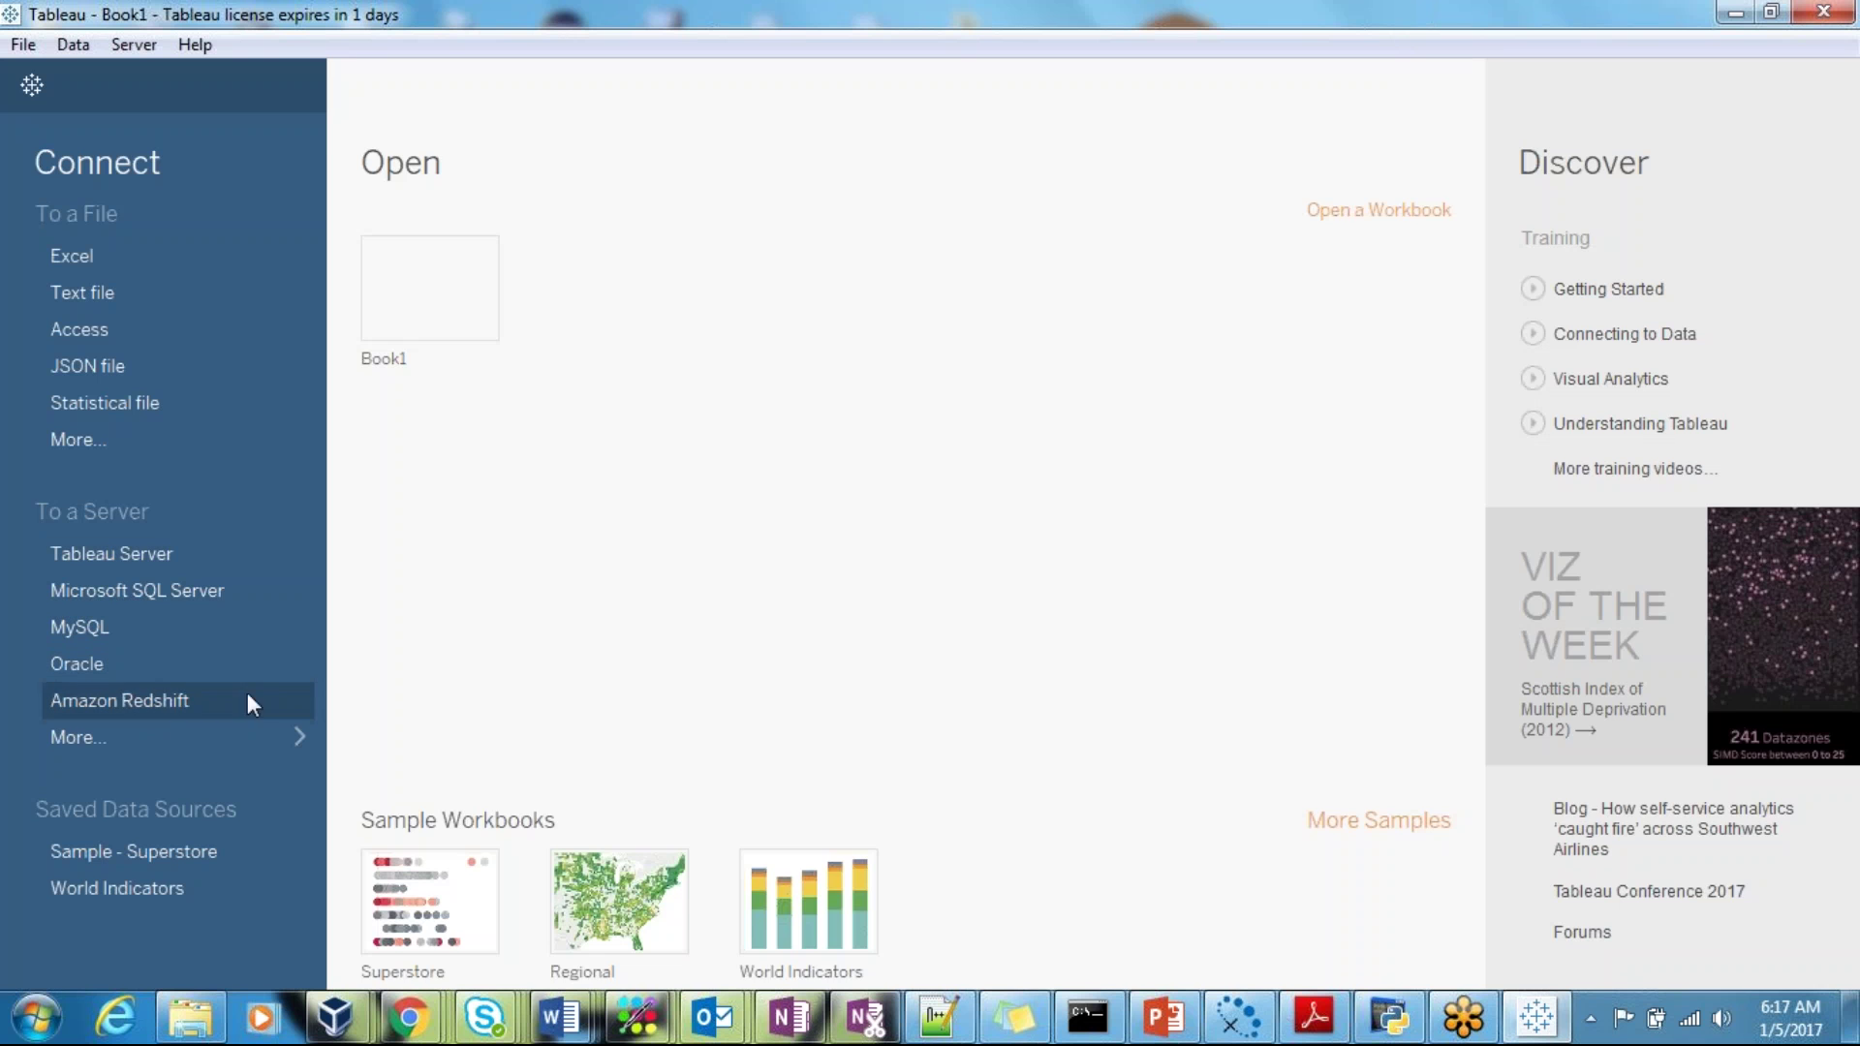
pyautogui.click(172, 736)
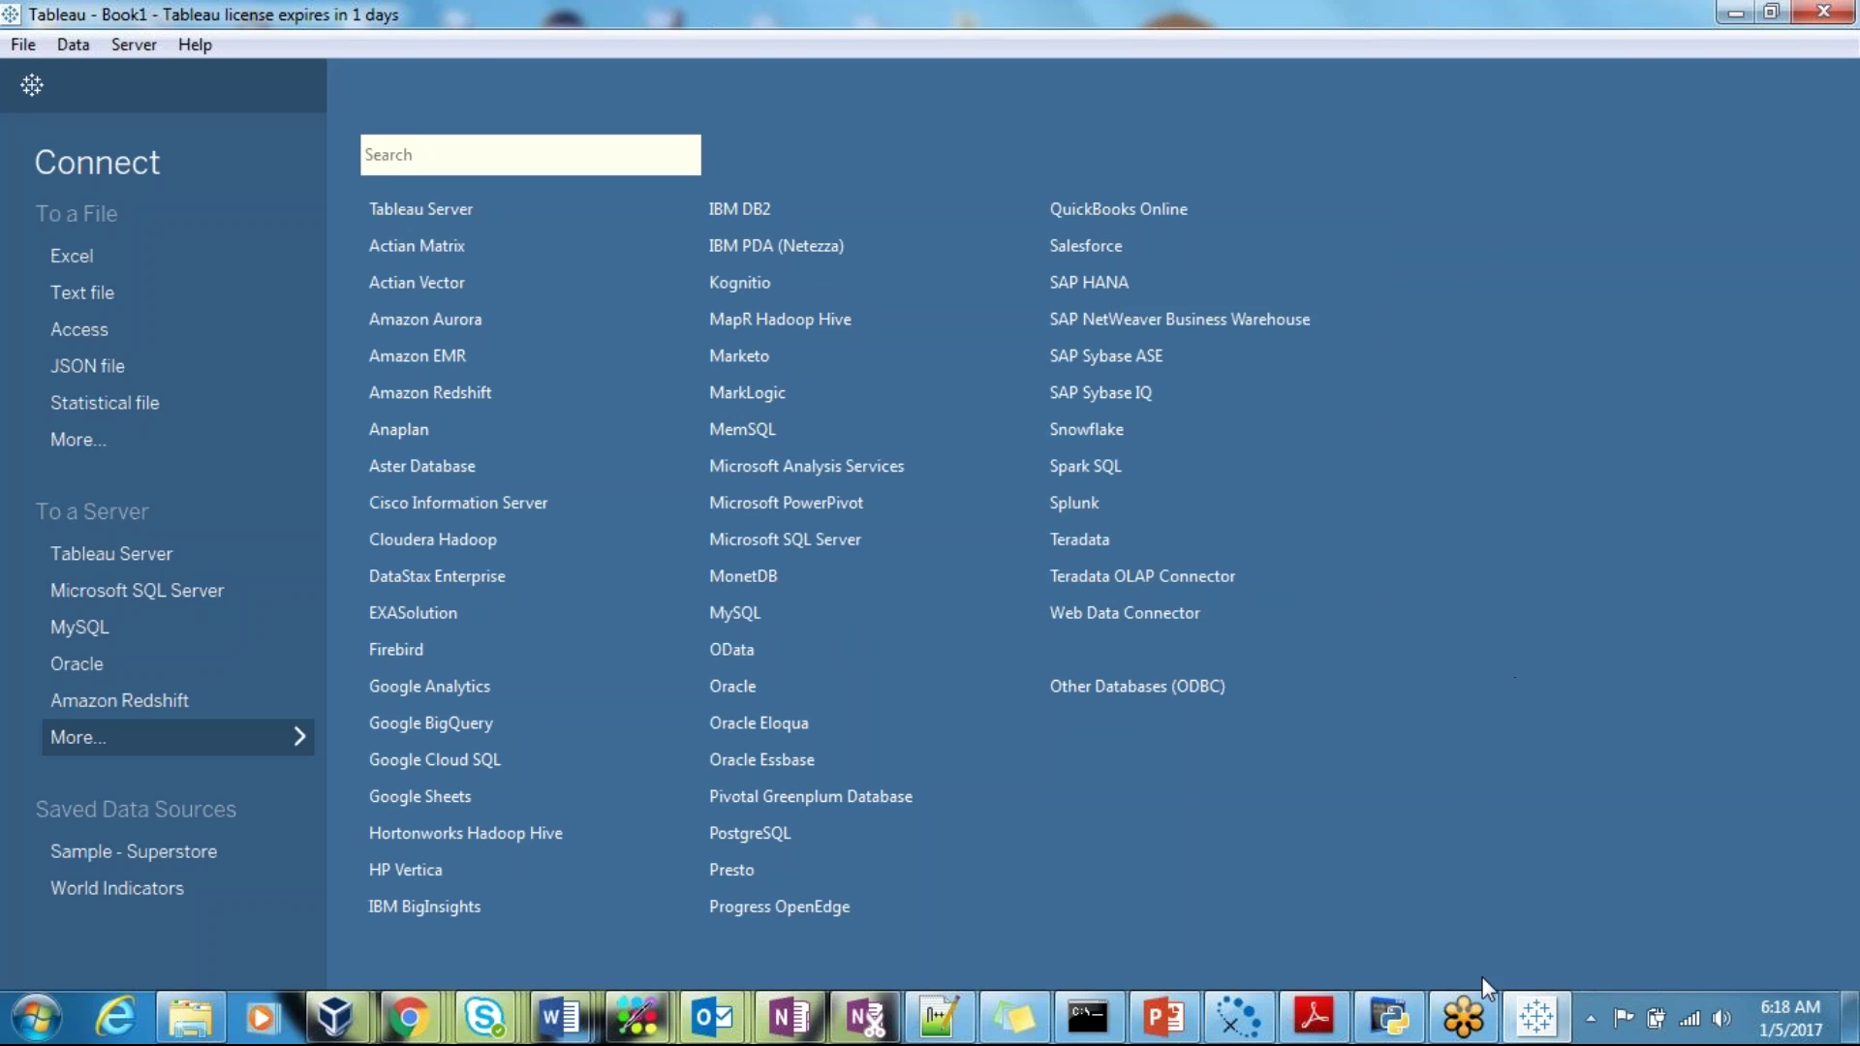
# Step: Bring up the Apache HIVE deck and go to slide 19, 'Hive- Data Types'
pyautogui.click(1165, 1036)
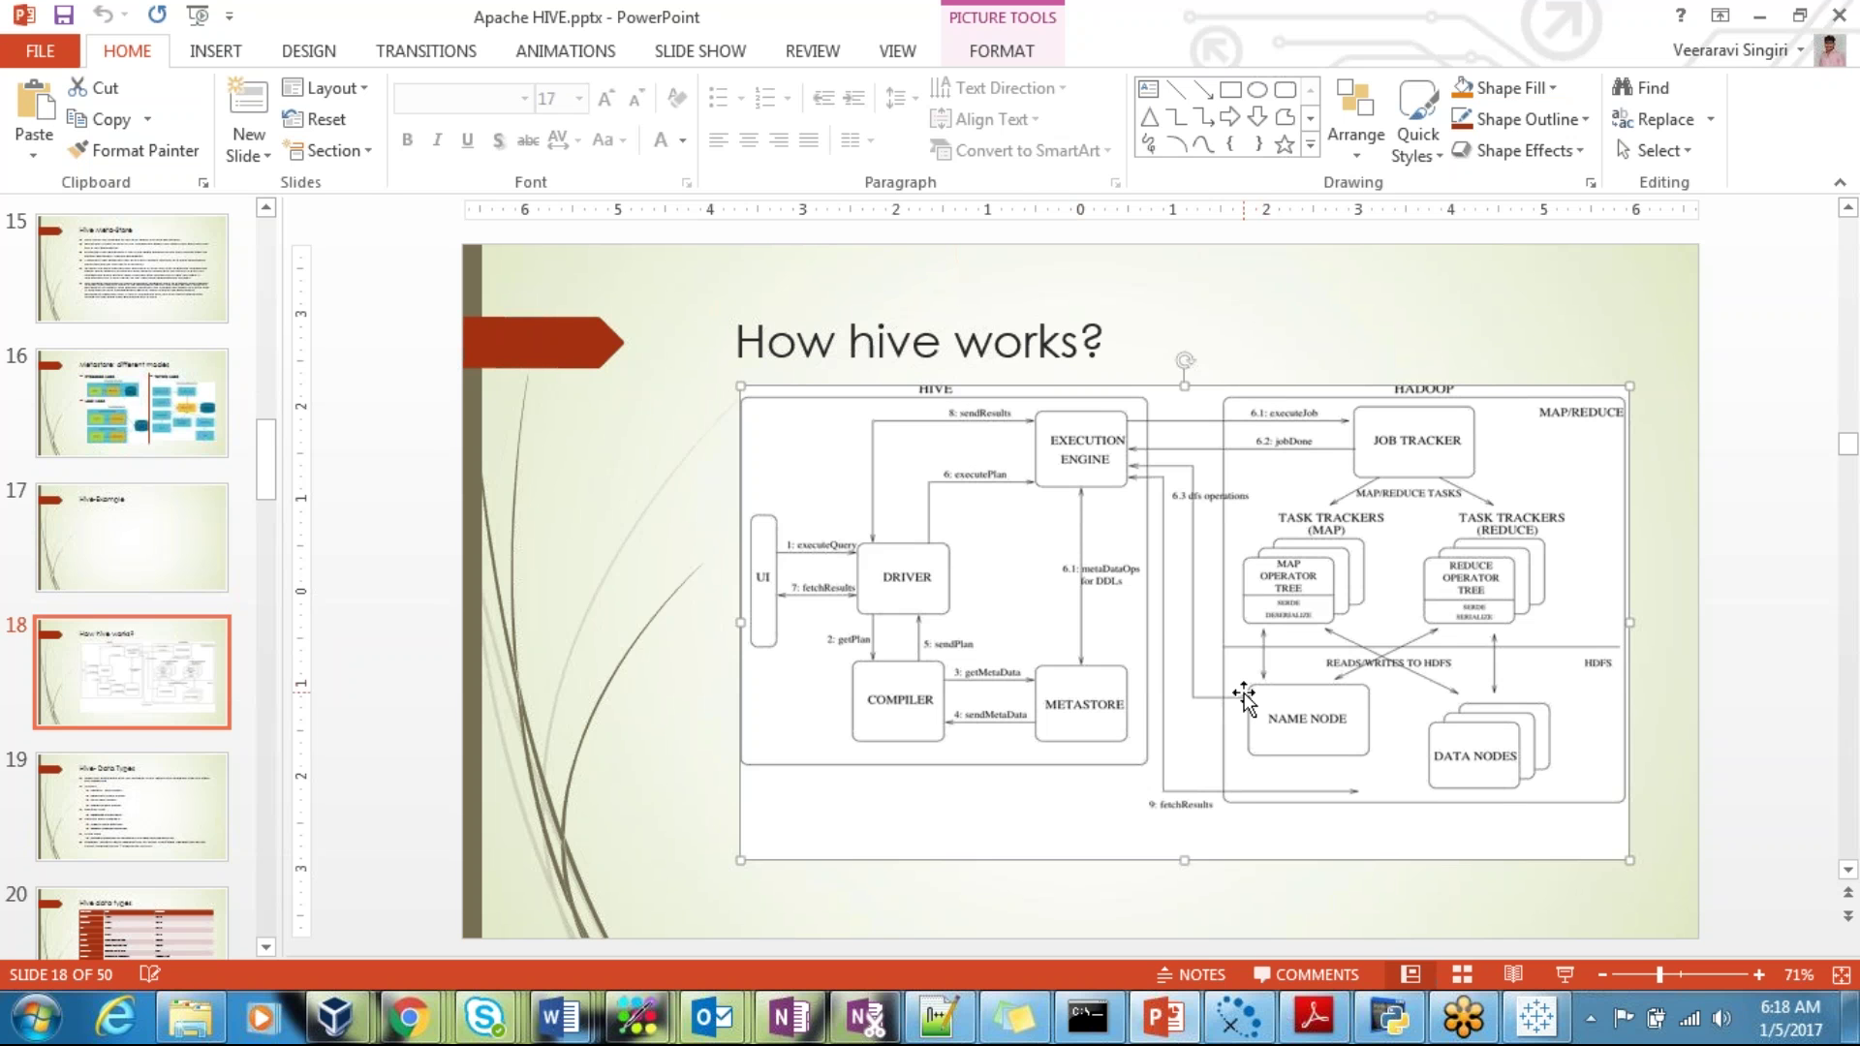
pyautogui.moveTo(1244, 696); pyautogui.dragTo(1244, 699)
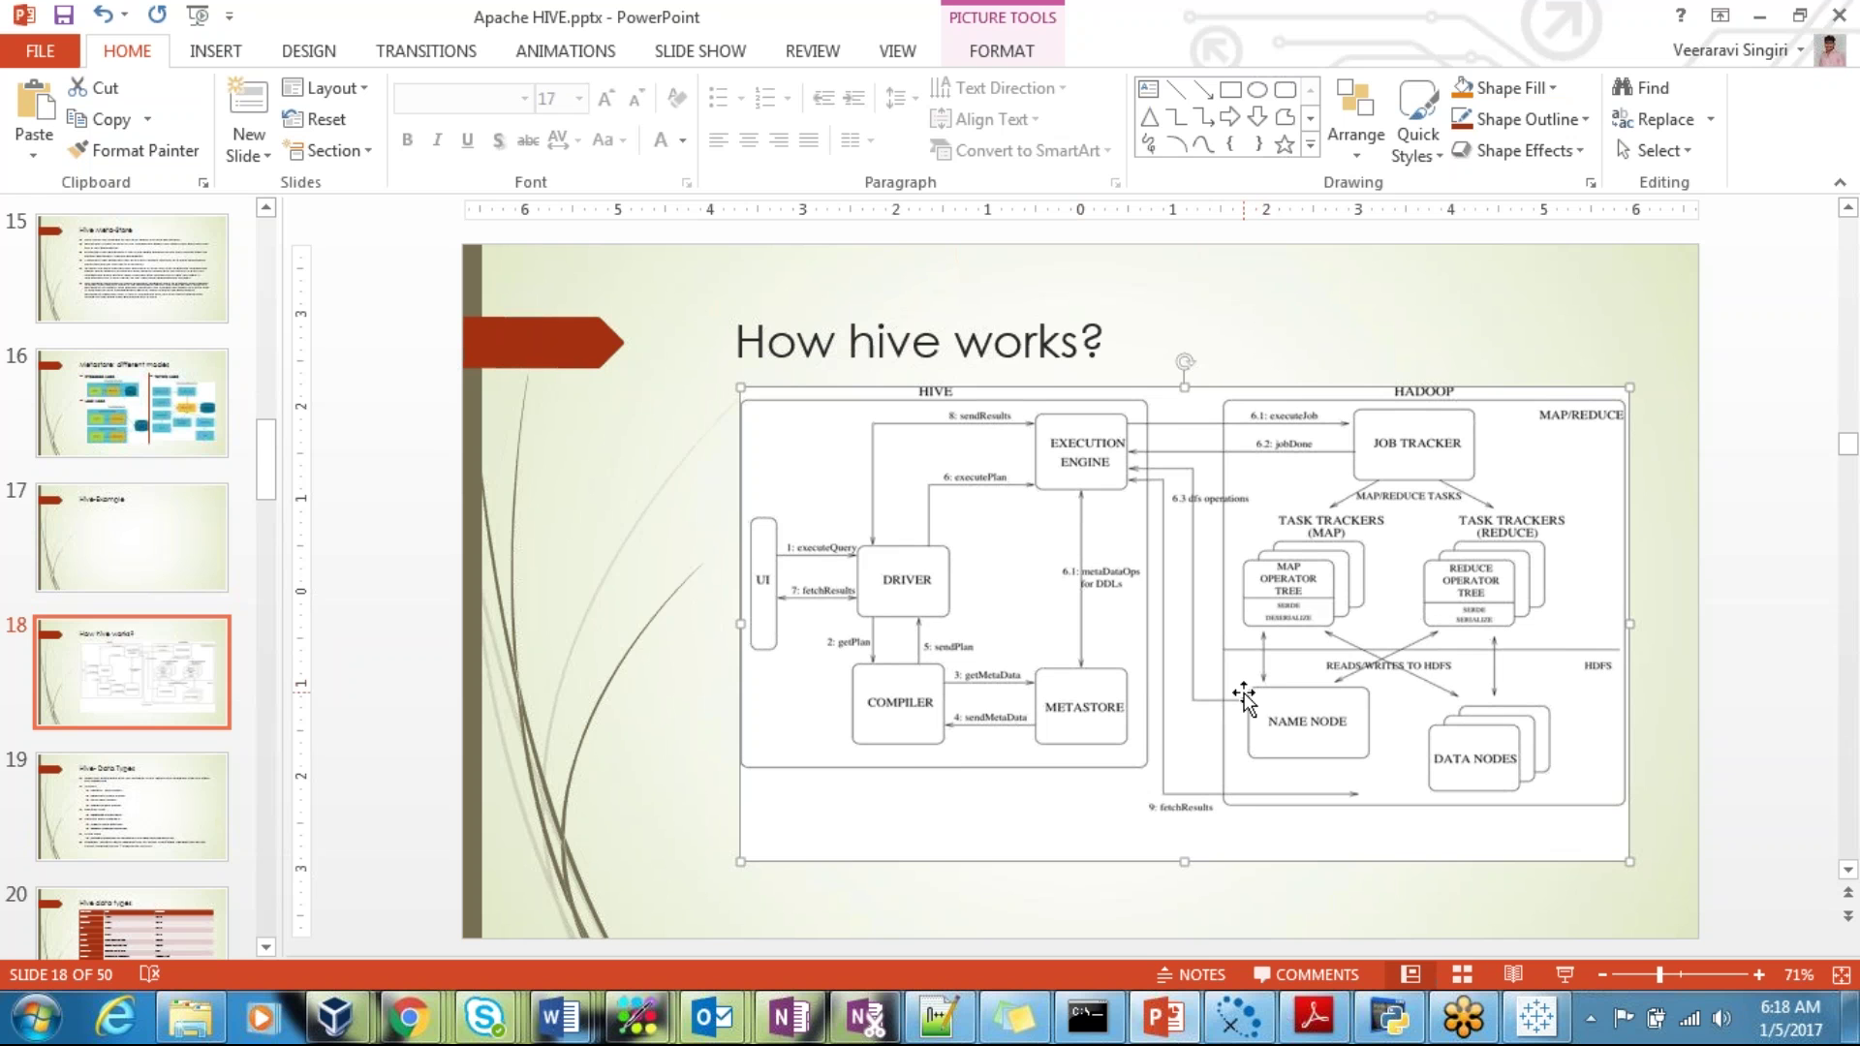
pyautogui.click(179, 825)
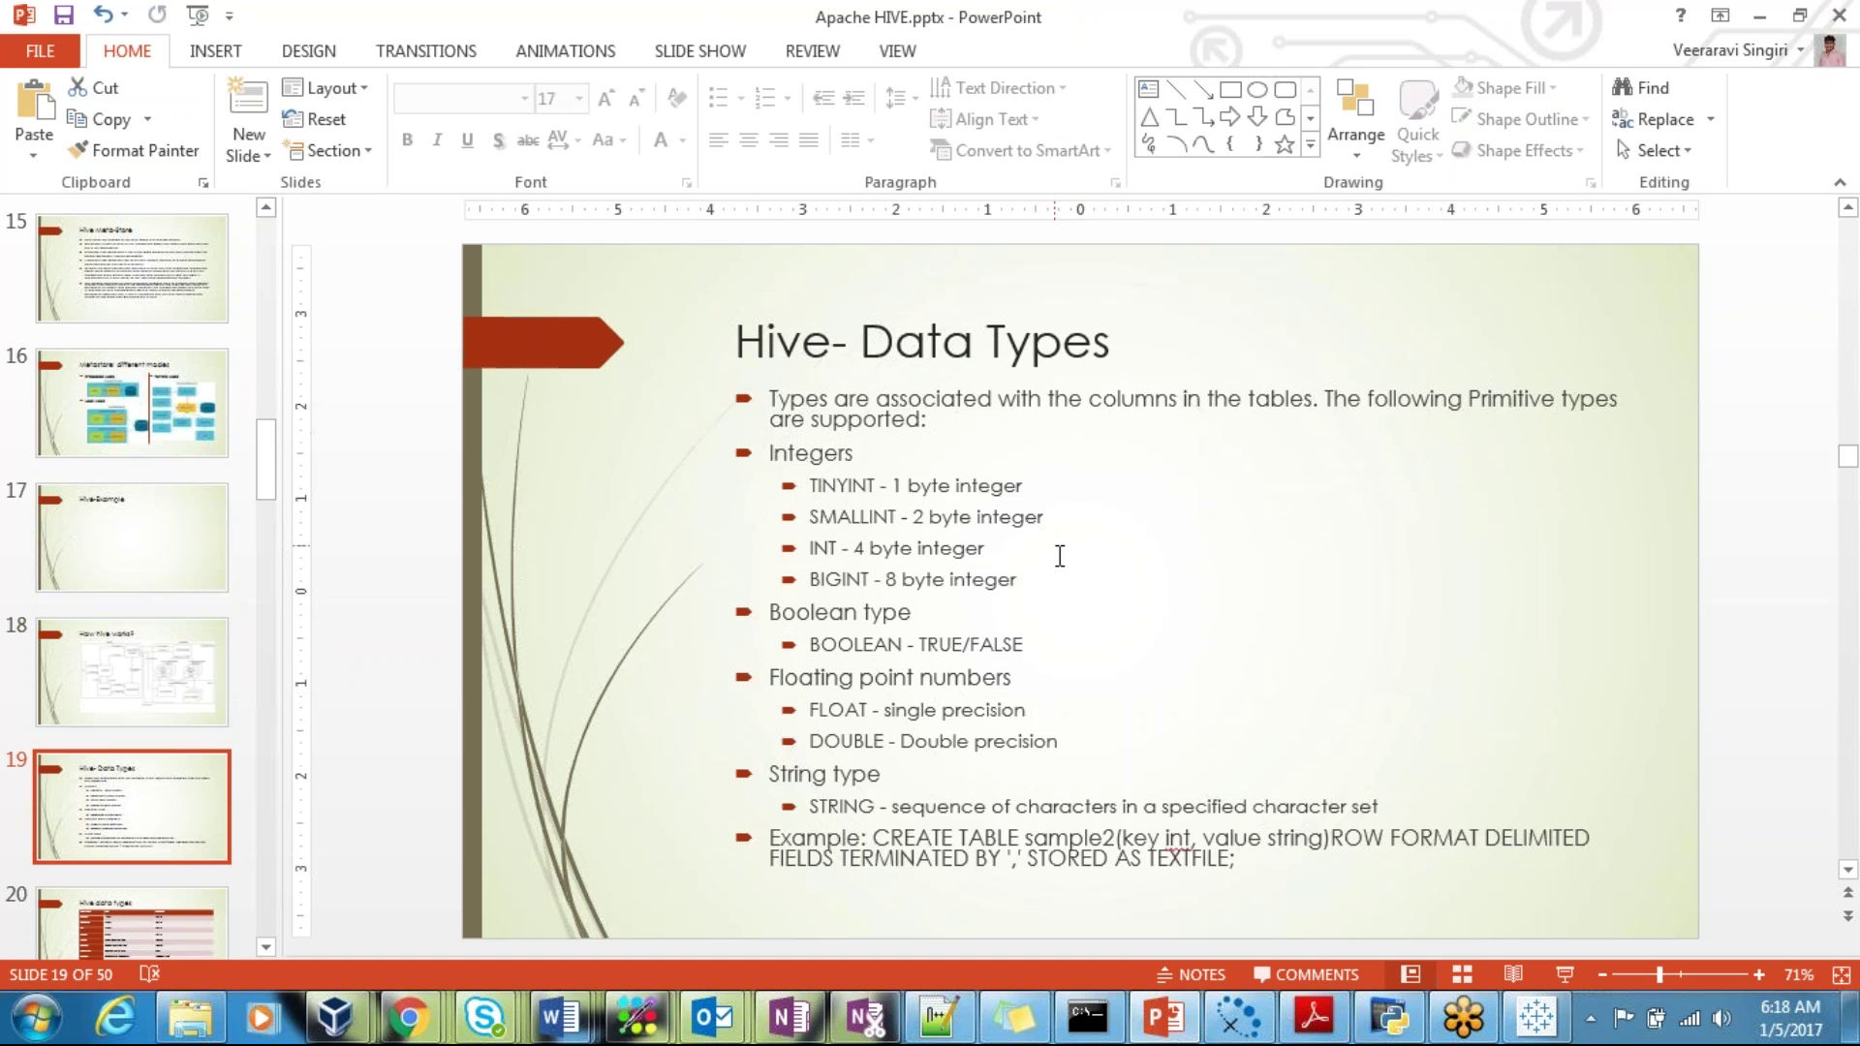
pyautogui.click(581, 1018)
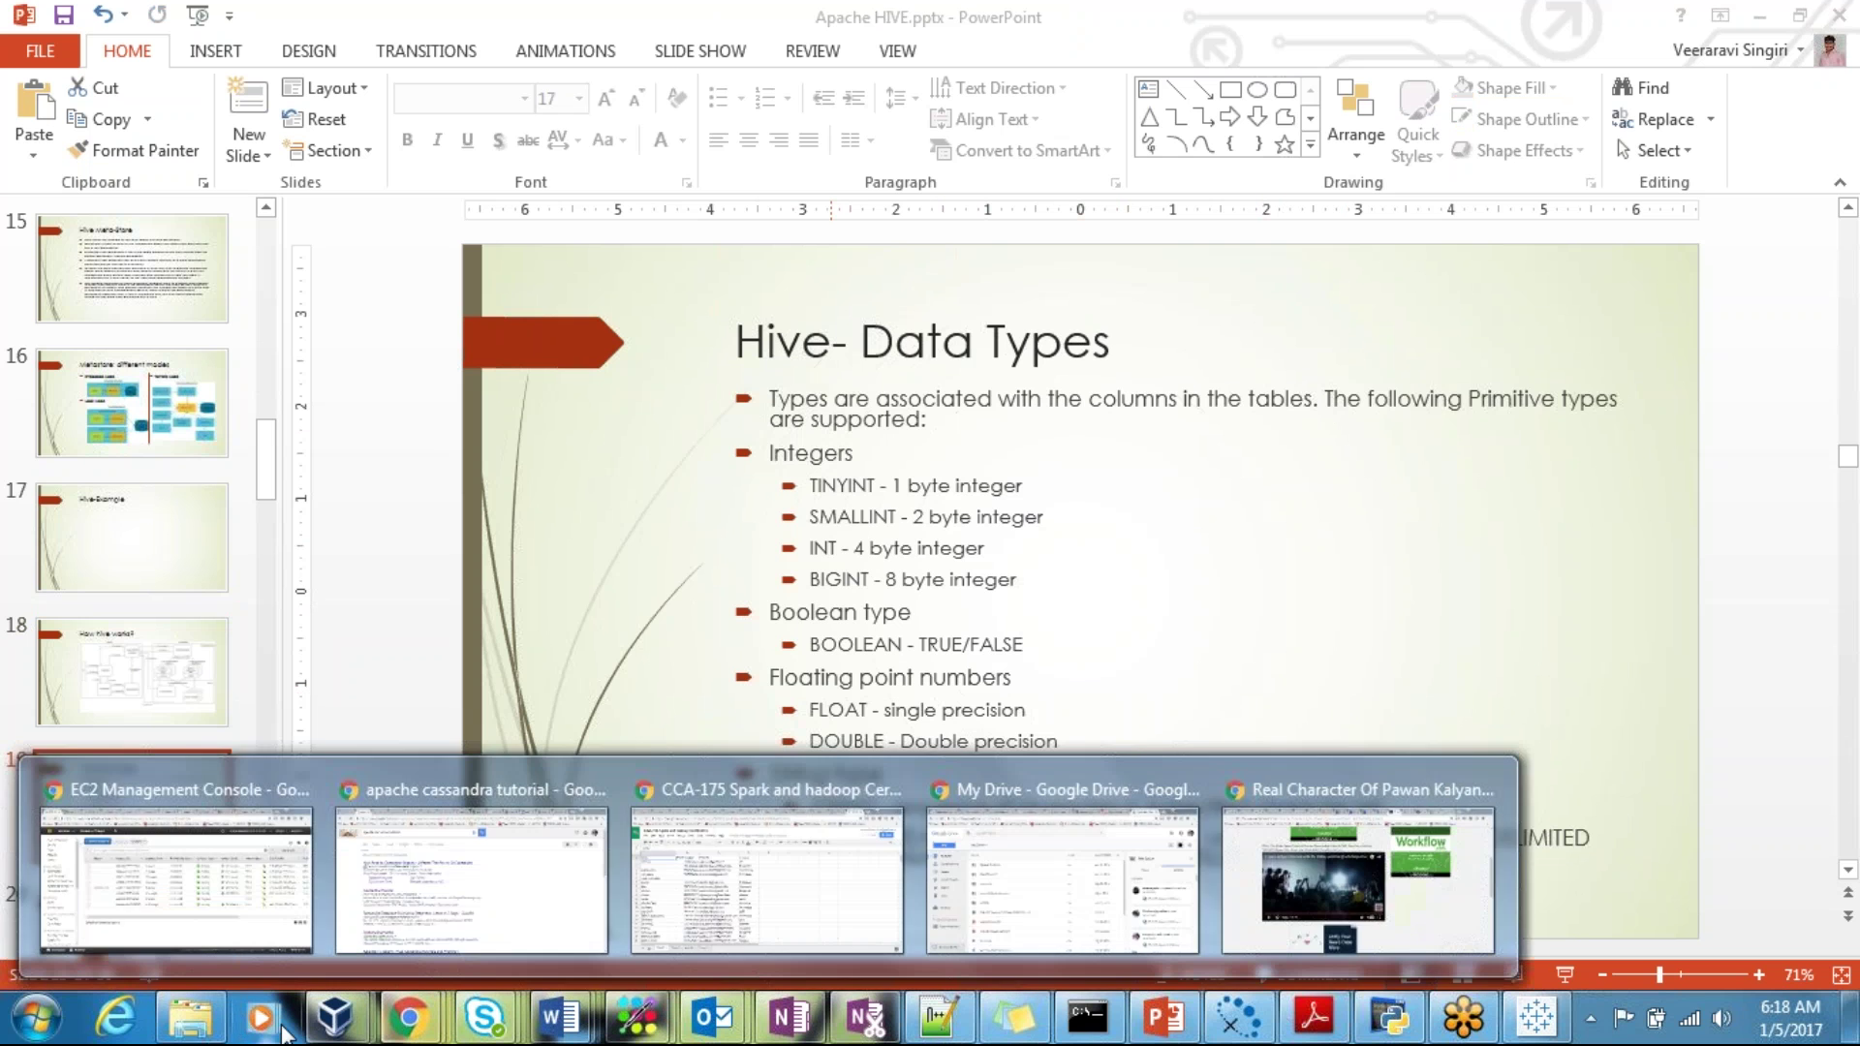
# Step: Browse from Data (D:) through veeraravi\veeraravi\hadoop into the hive folder and select its files
pyautogui.click(204, 1029)
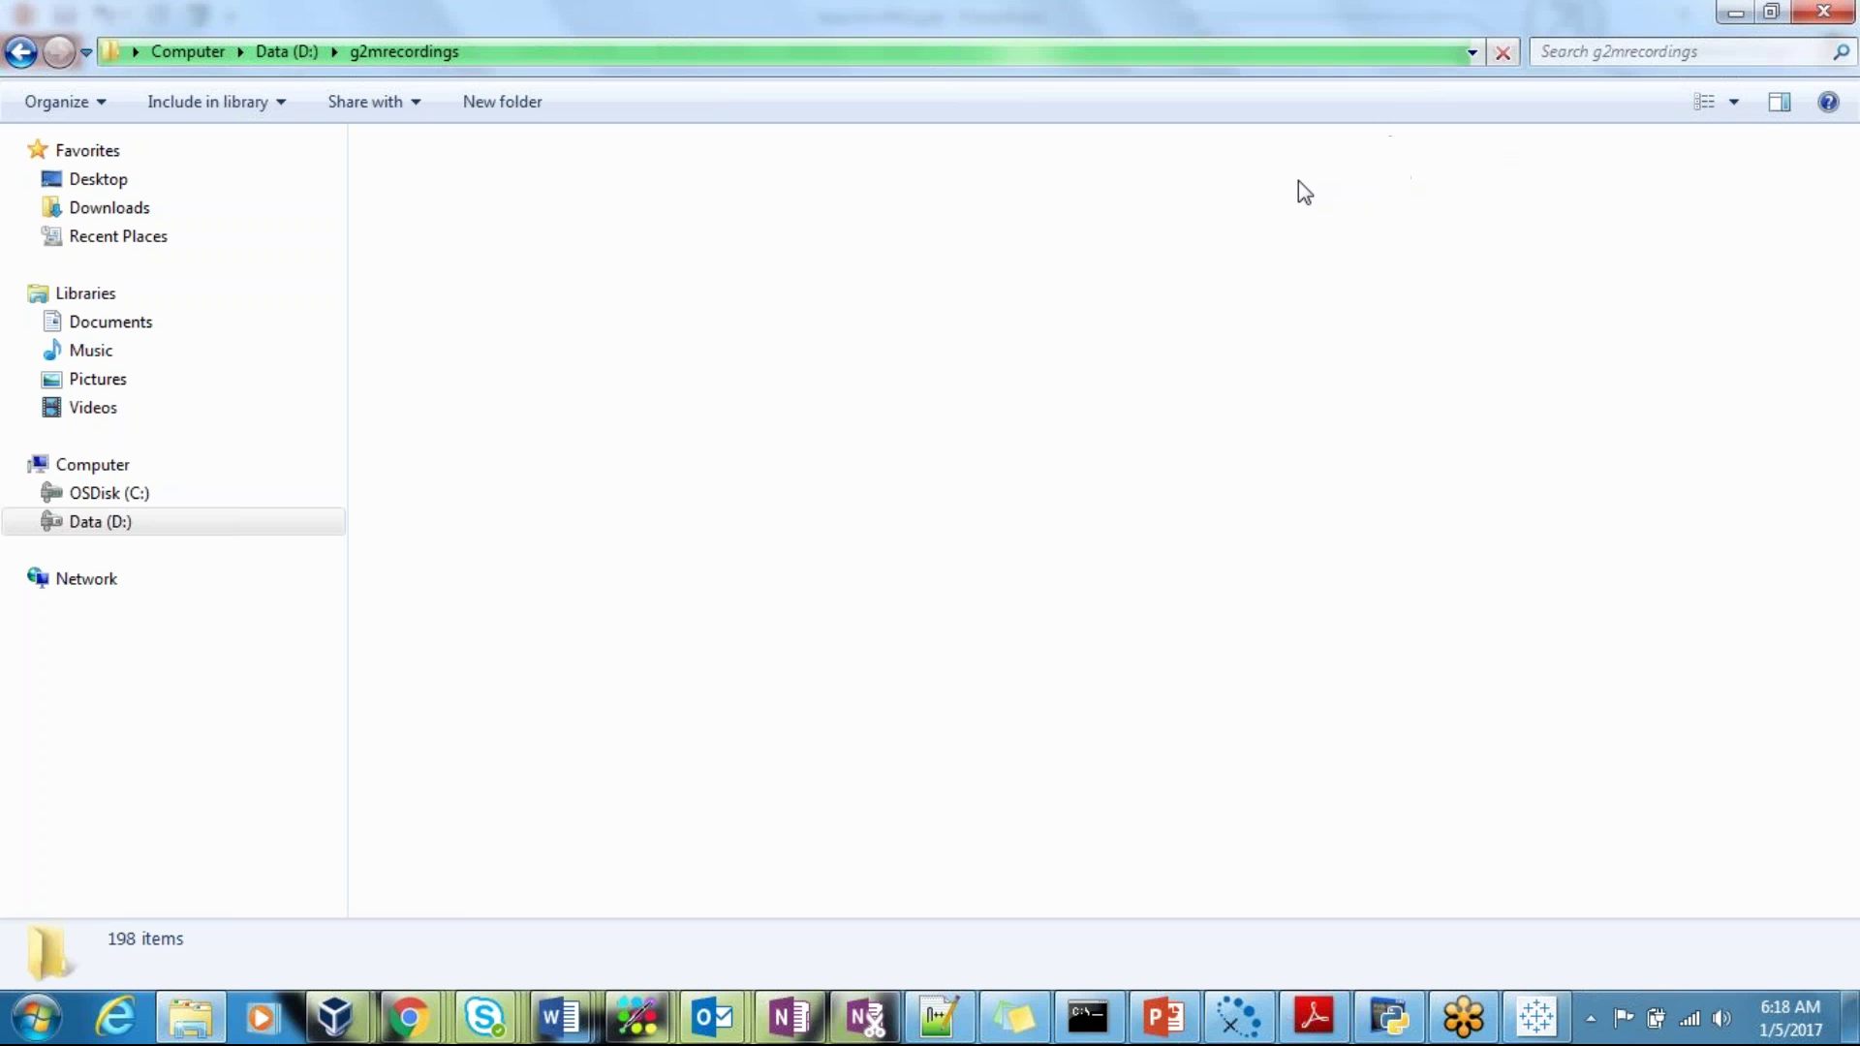
pyautogui.click(276, 52)
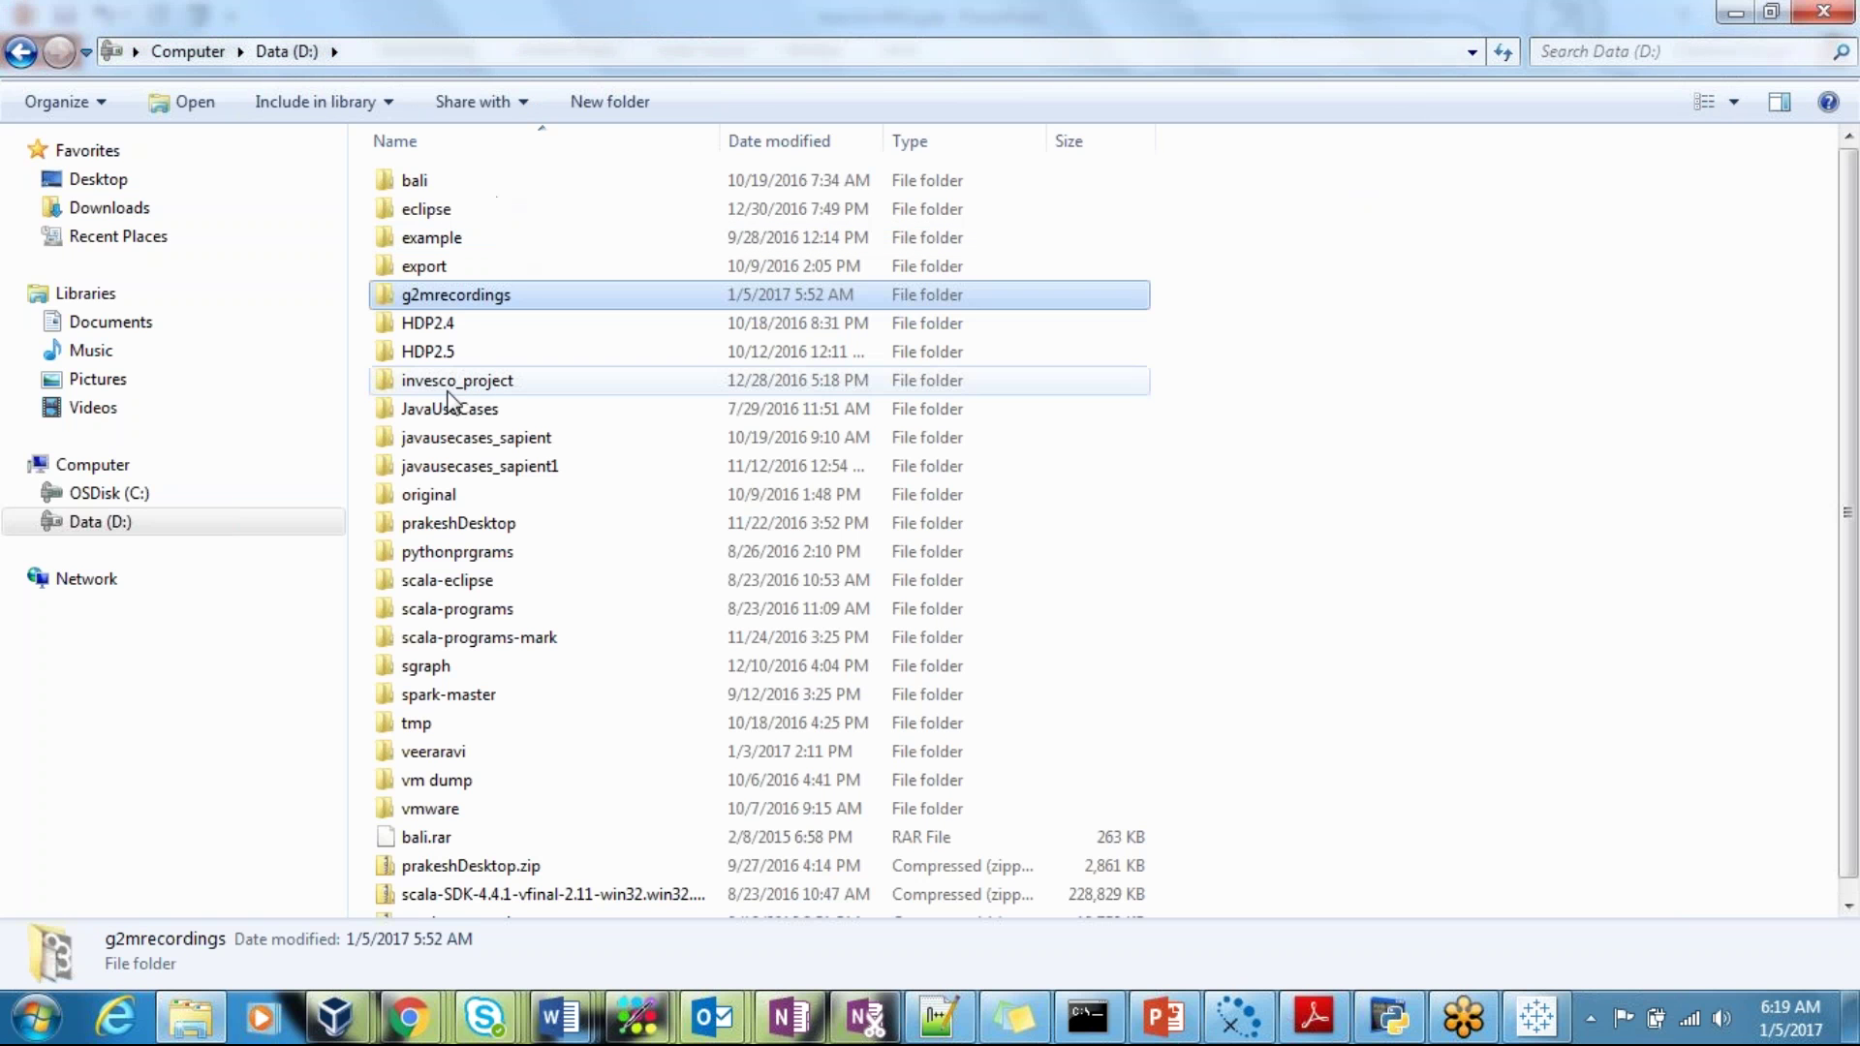
pyautogui.click(474, 759)
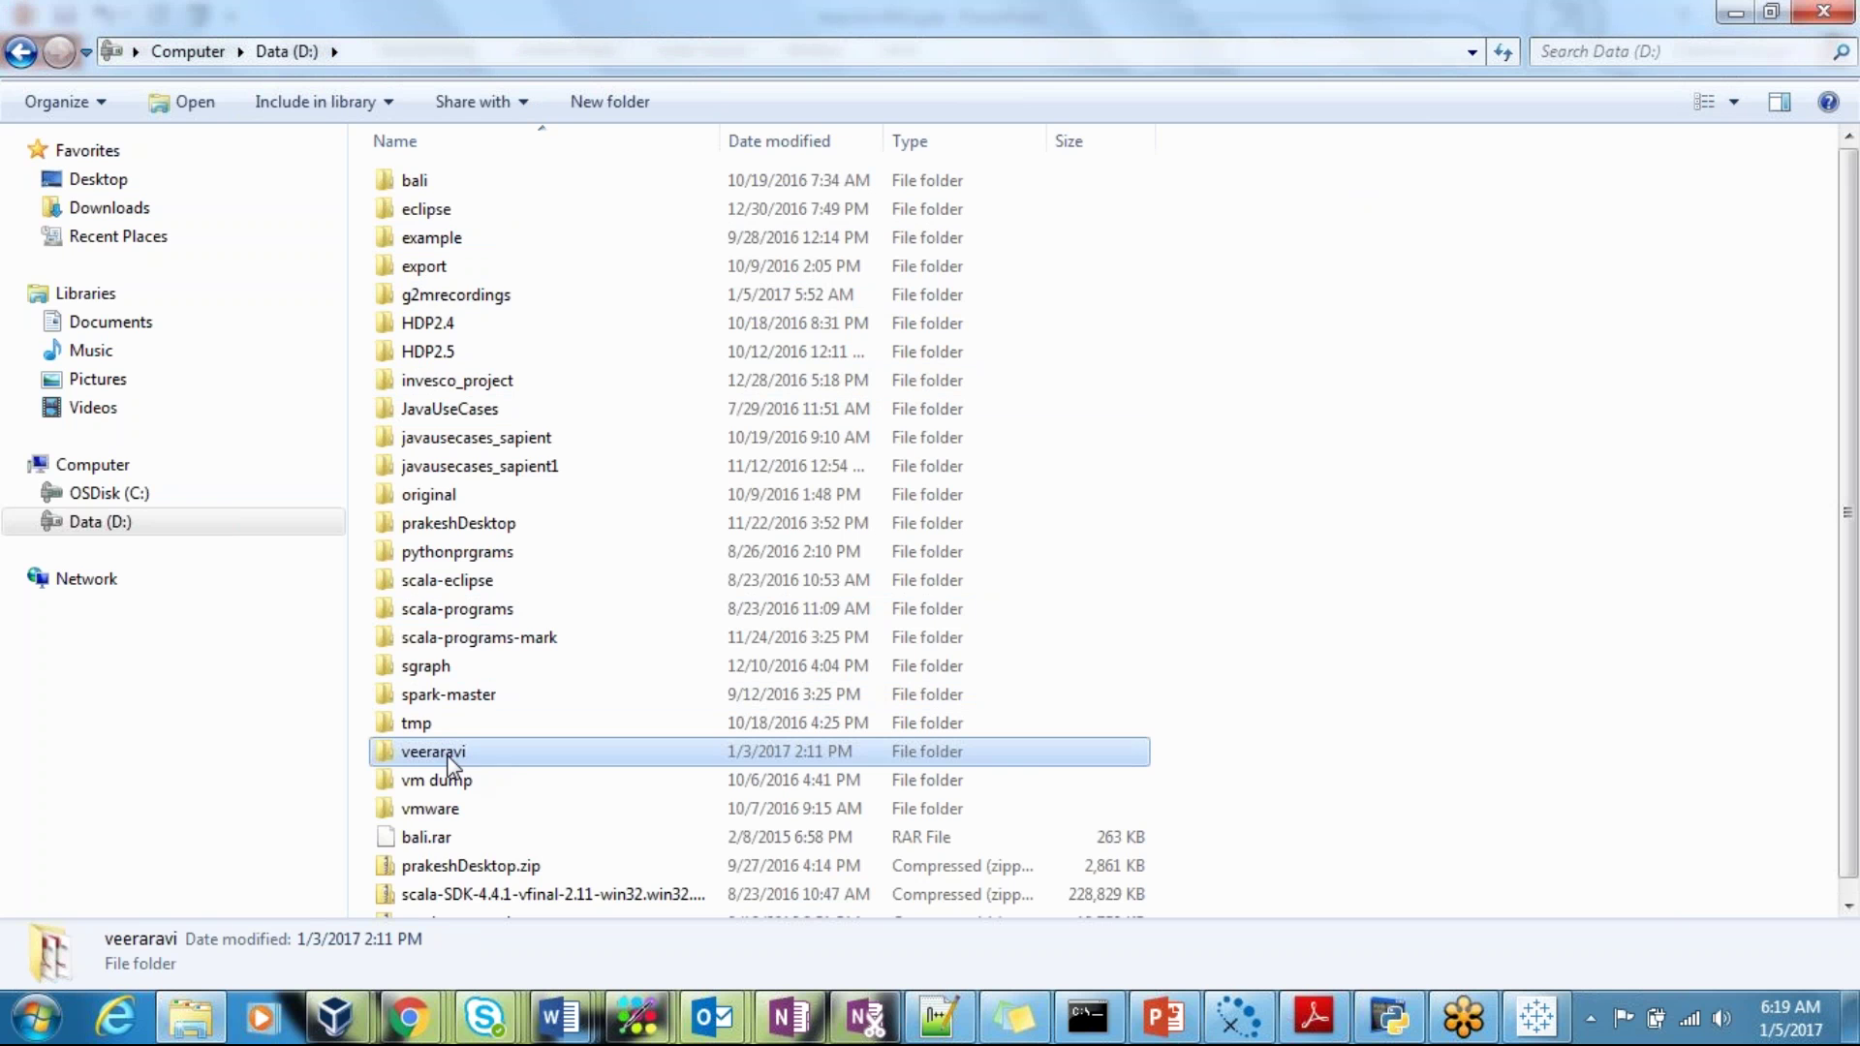
pyautogui.doubleClick(457, 762)
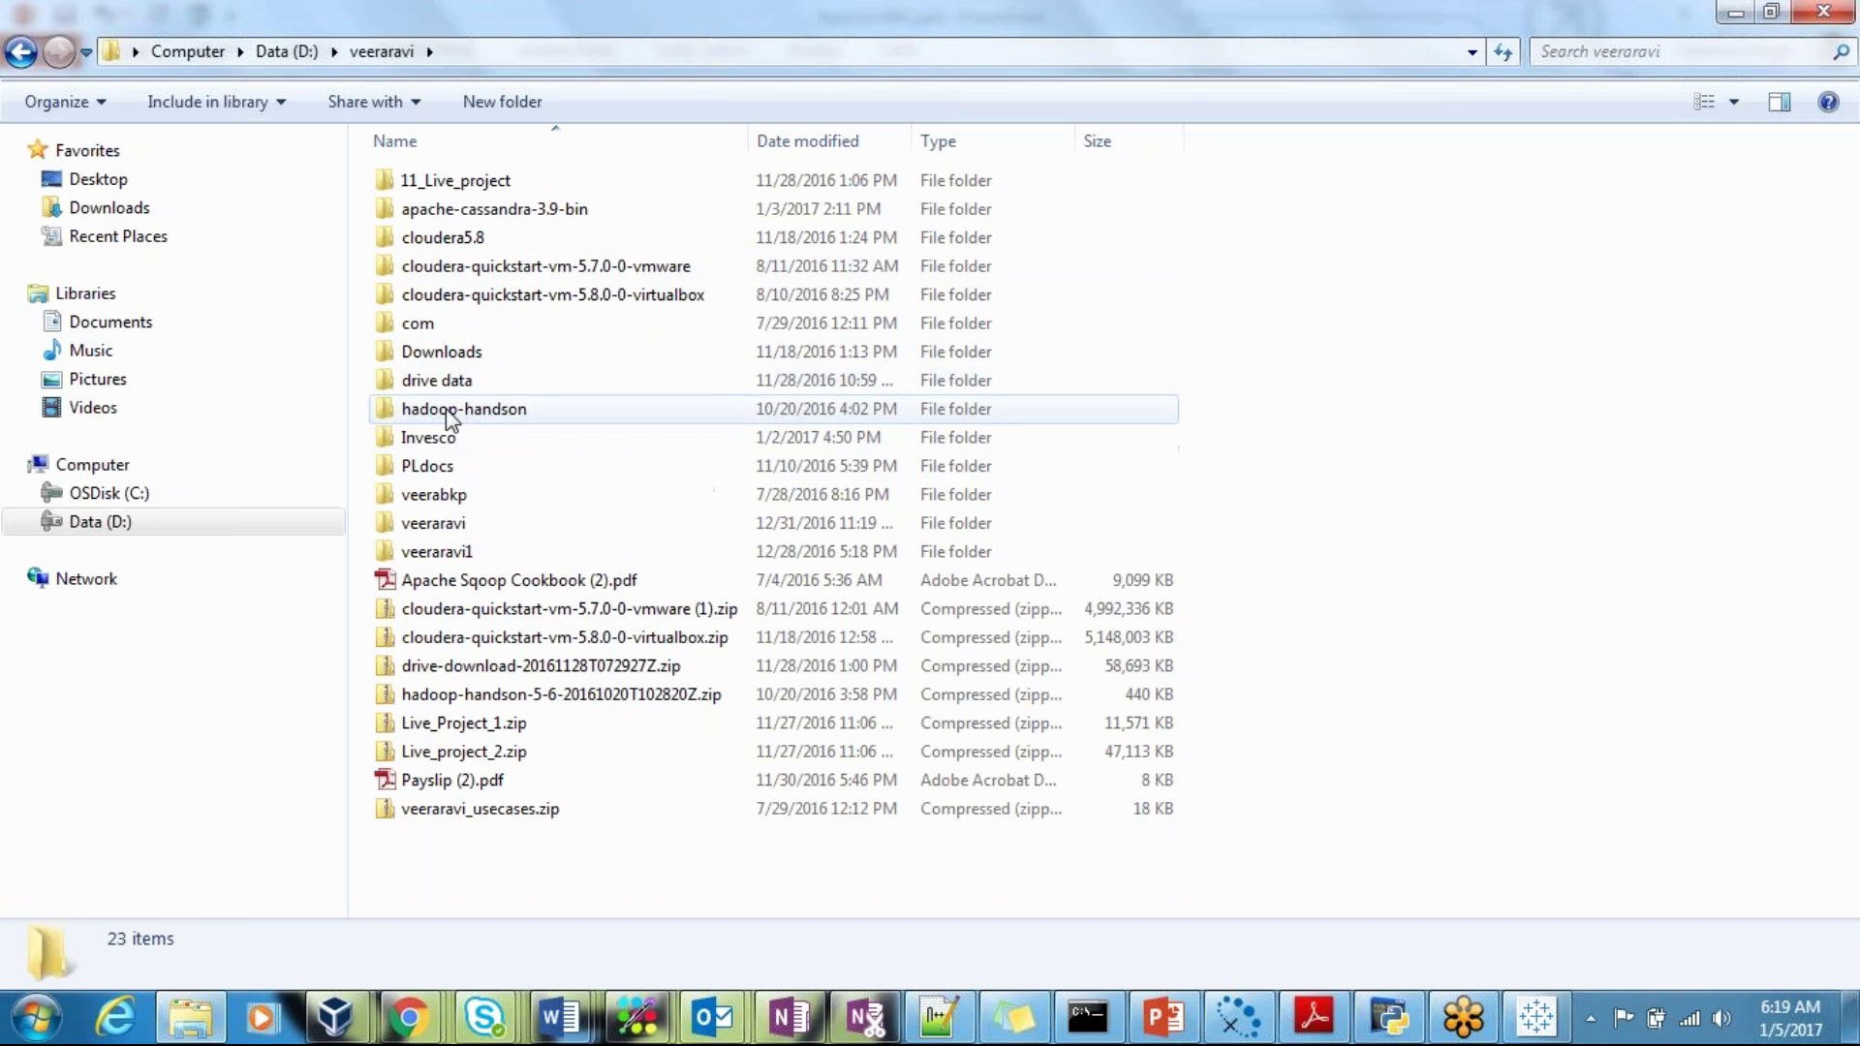
pyautogui.doubleClick(450, 526)
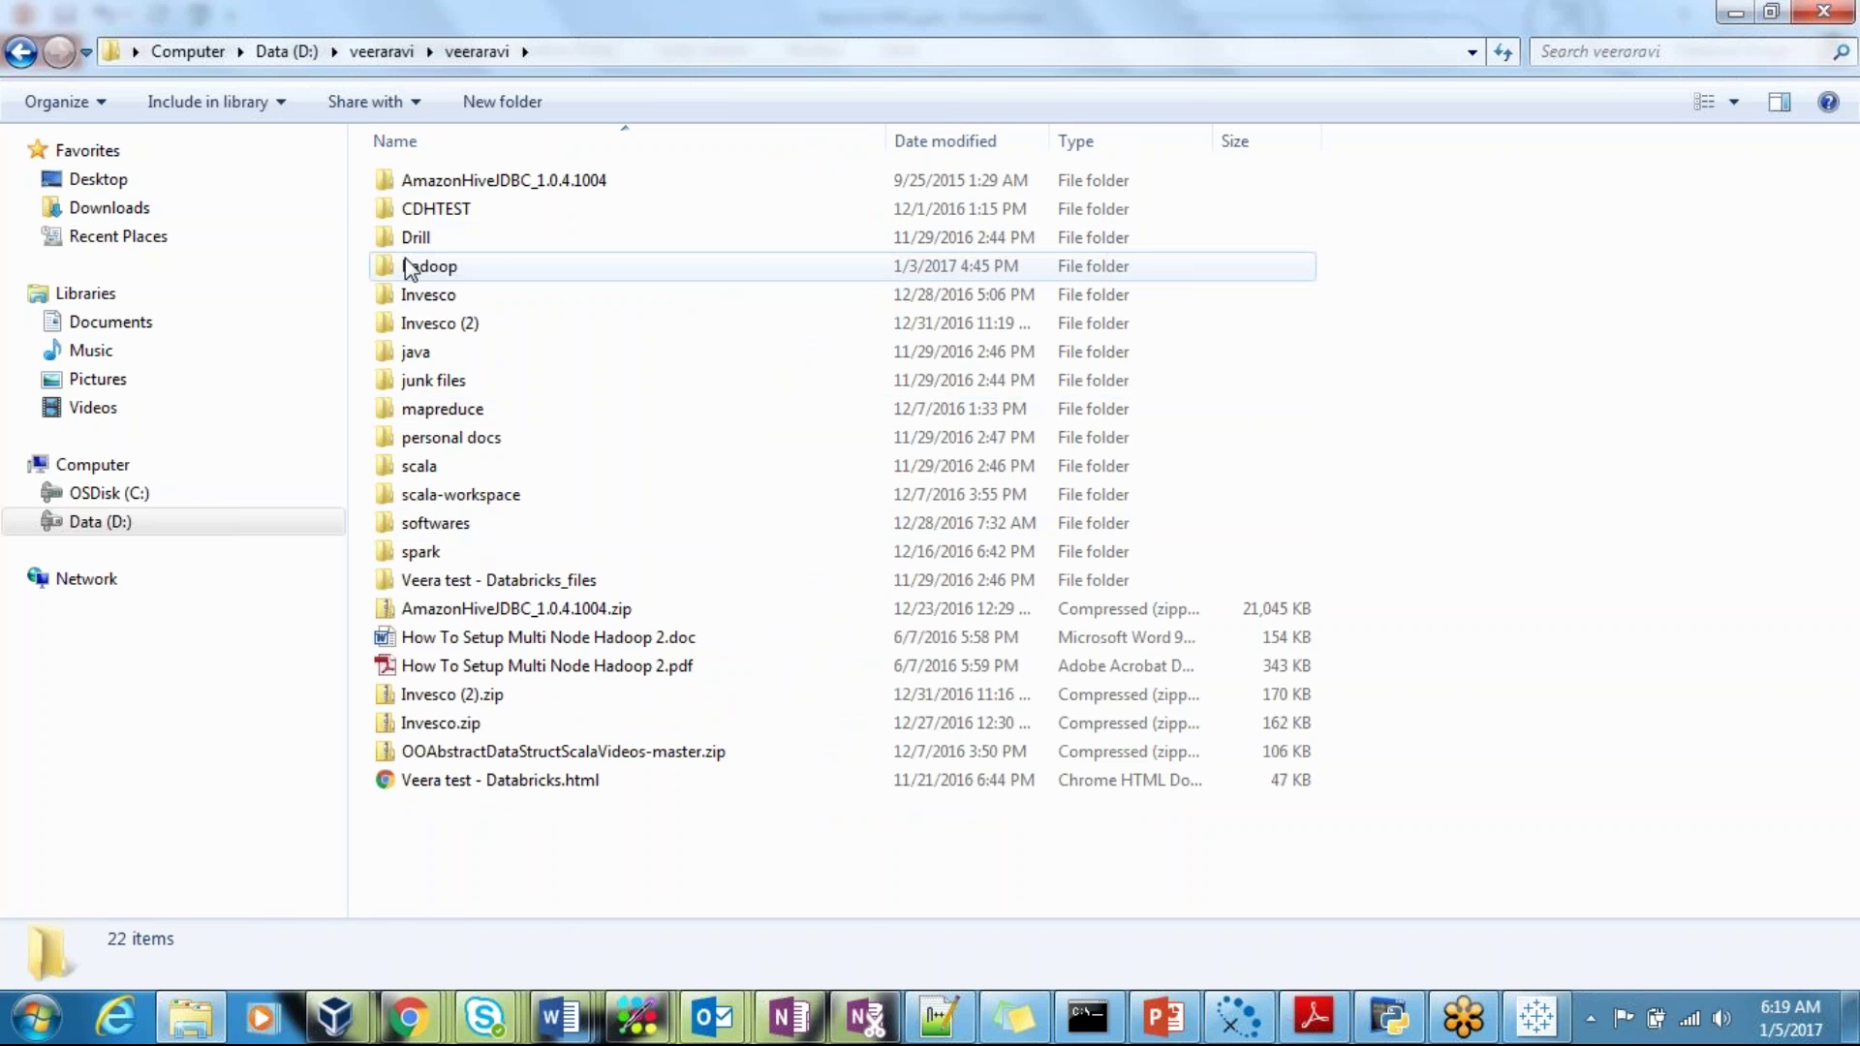
pyautogui.doubleClick(421, 266)
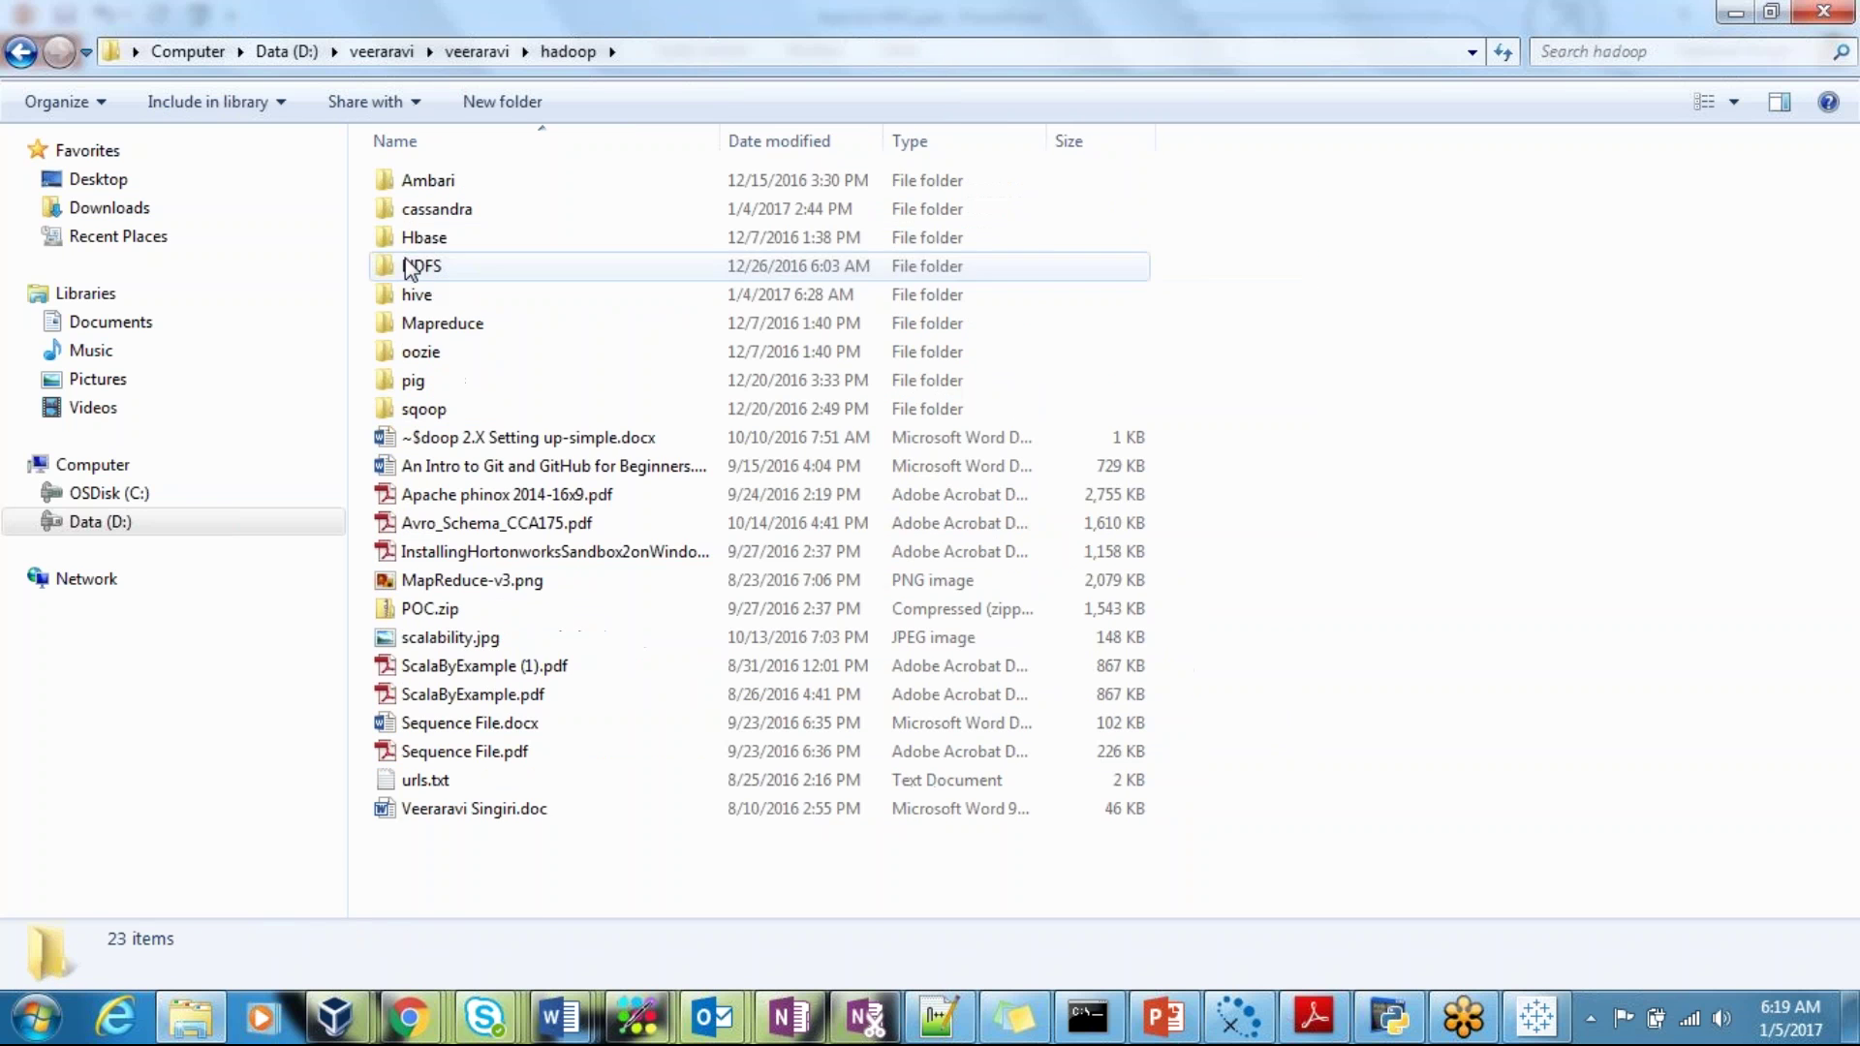
pyautogui.doubleClick(443, 294)
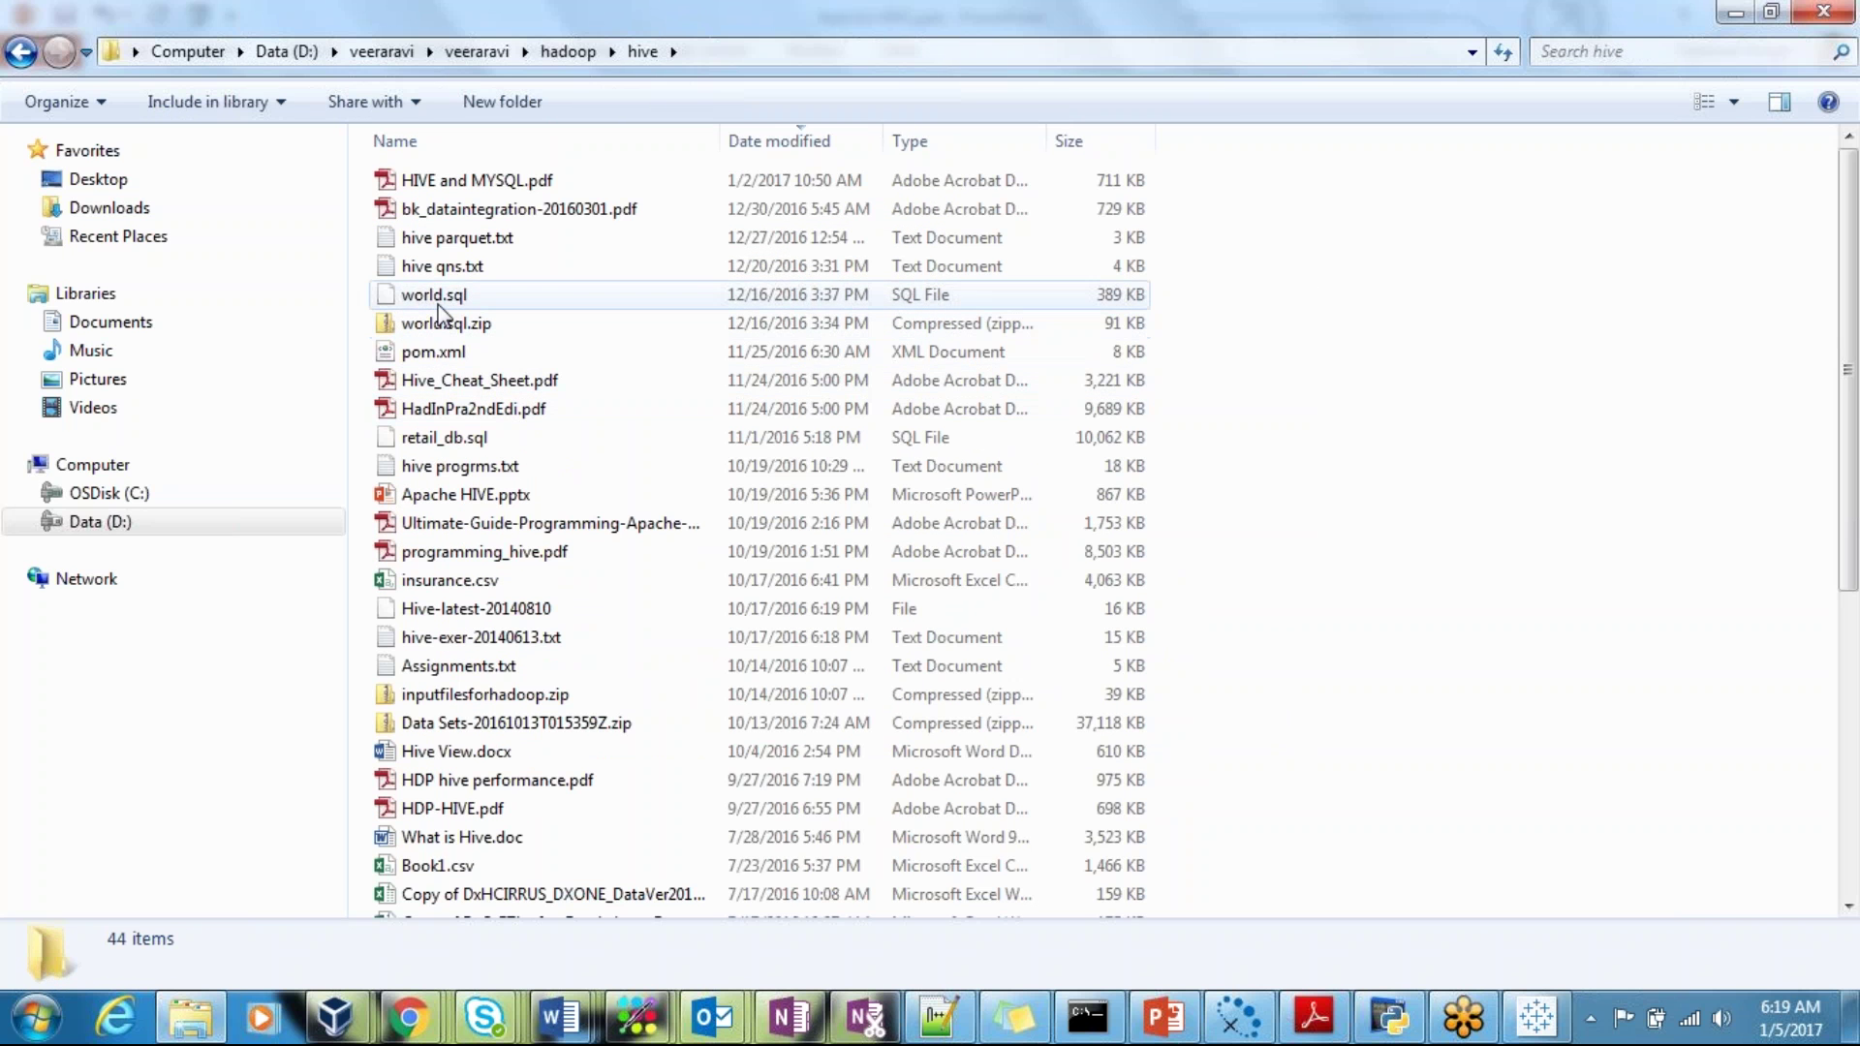
pyautogui.click(439, 300)
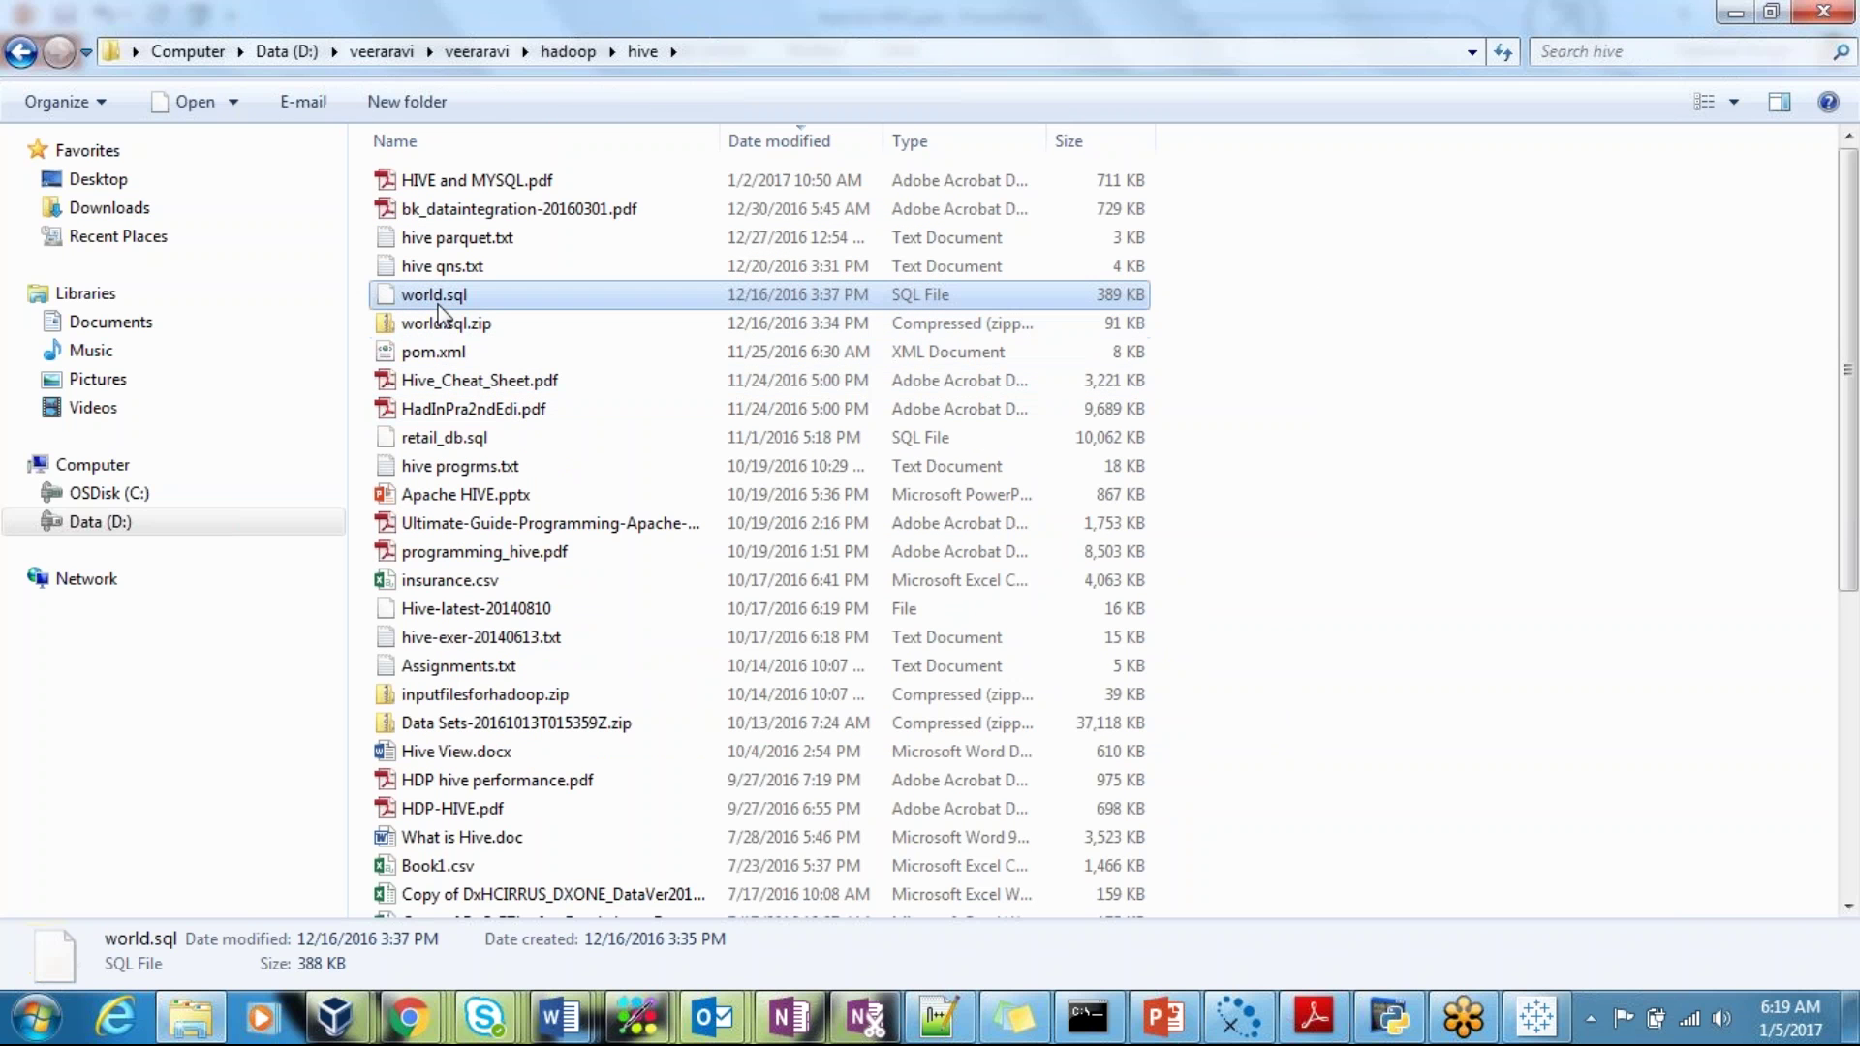
pyautogui.click(465, 839)
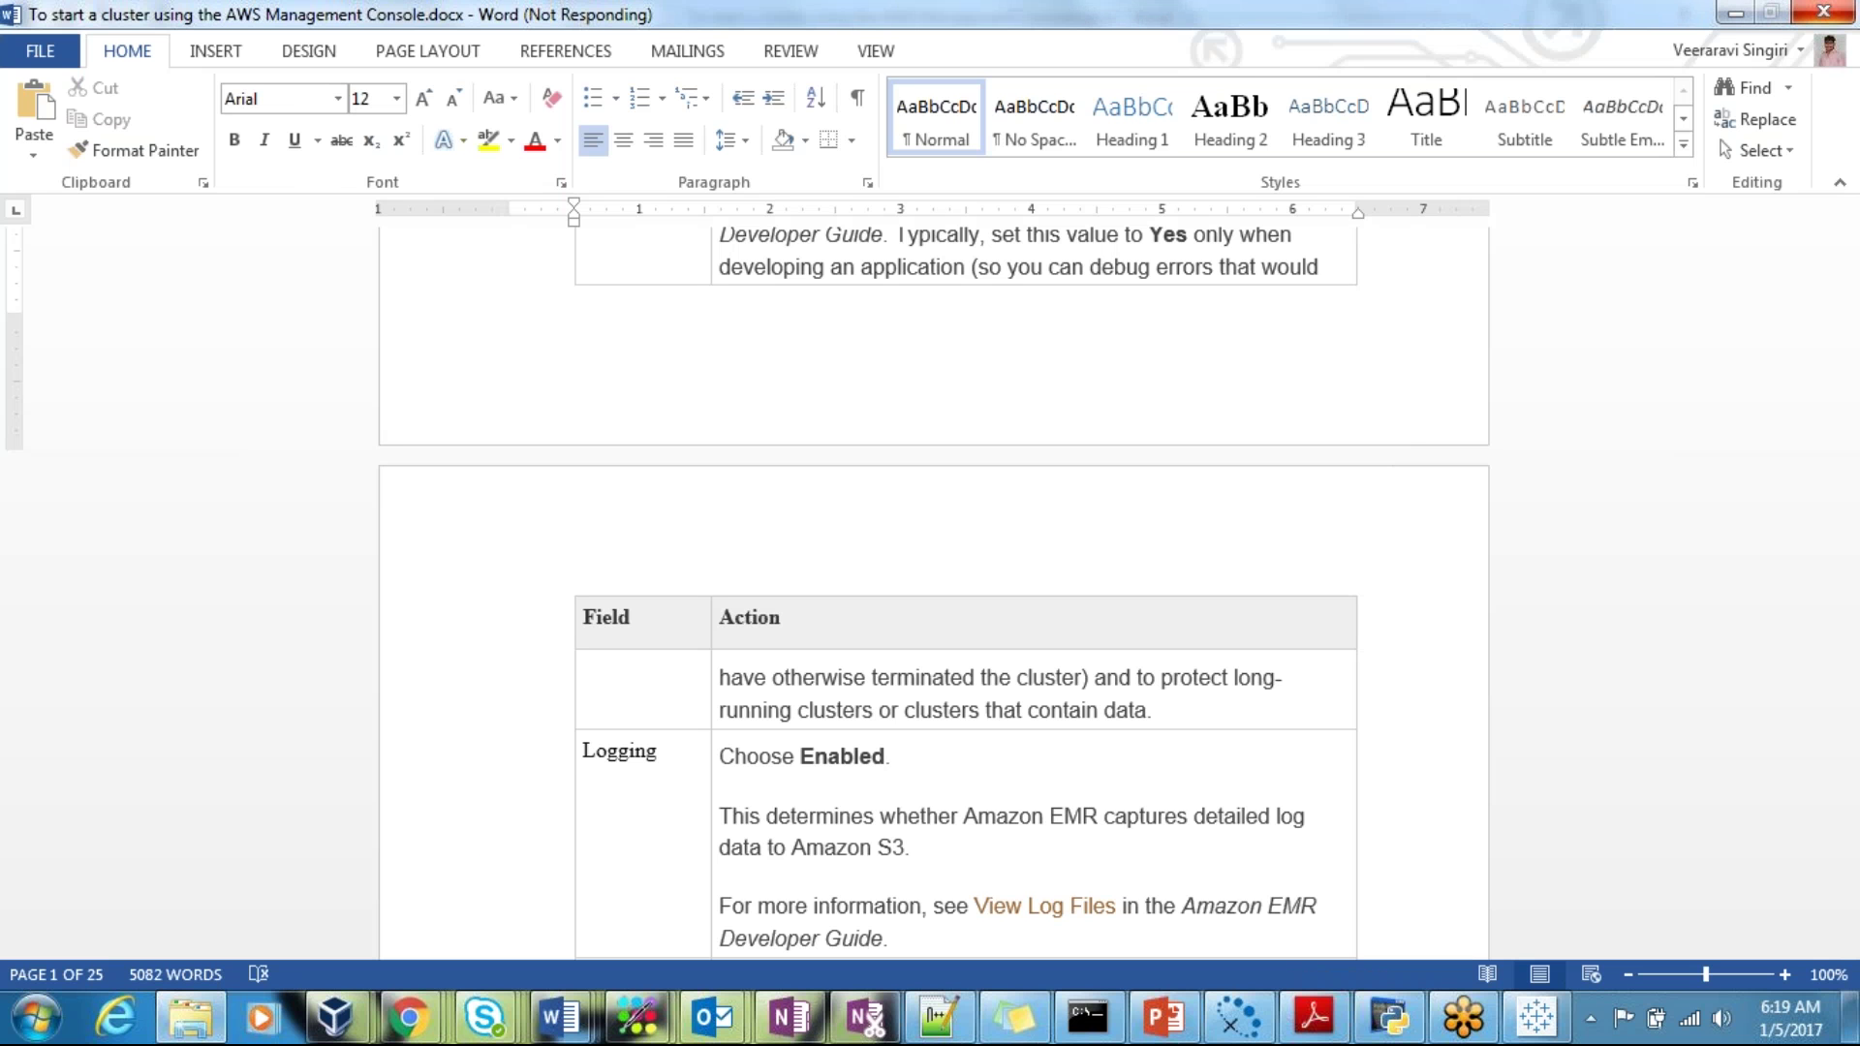
# Step: Bring Notepad++ forward and create the blank 'new 19' tab
pyautogui.click(939, 1019)
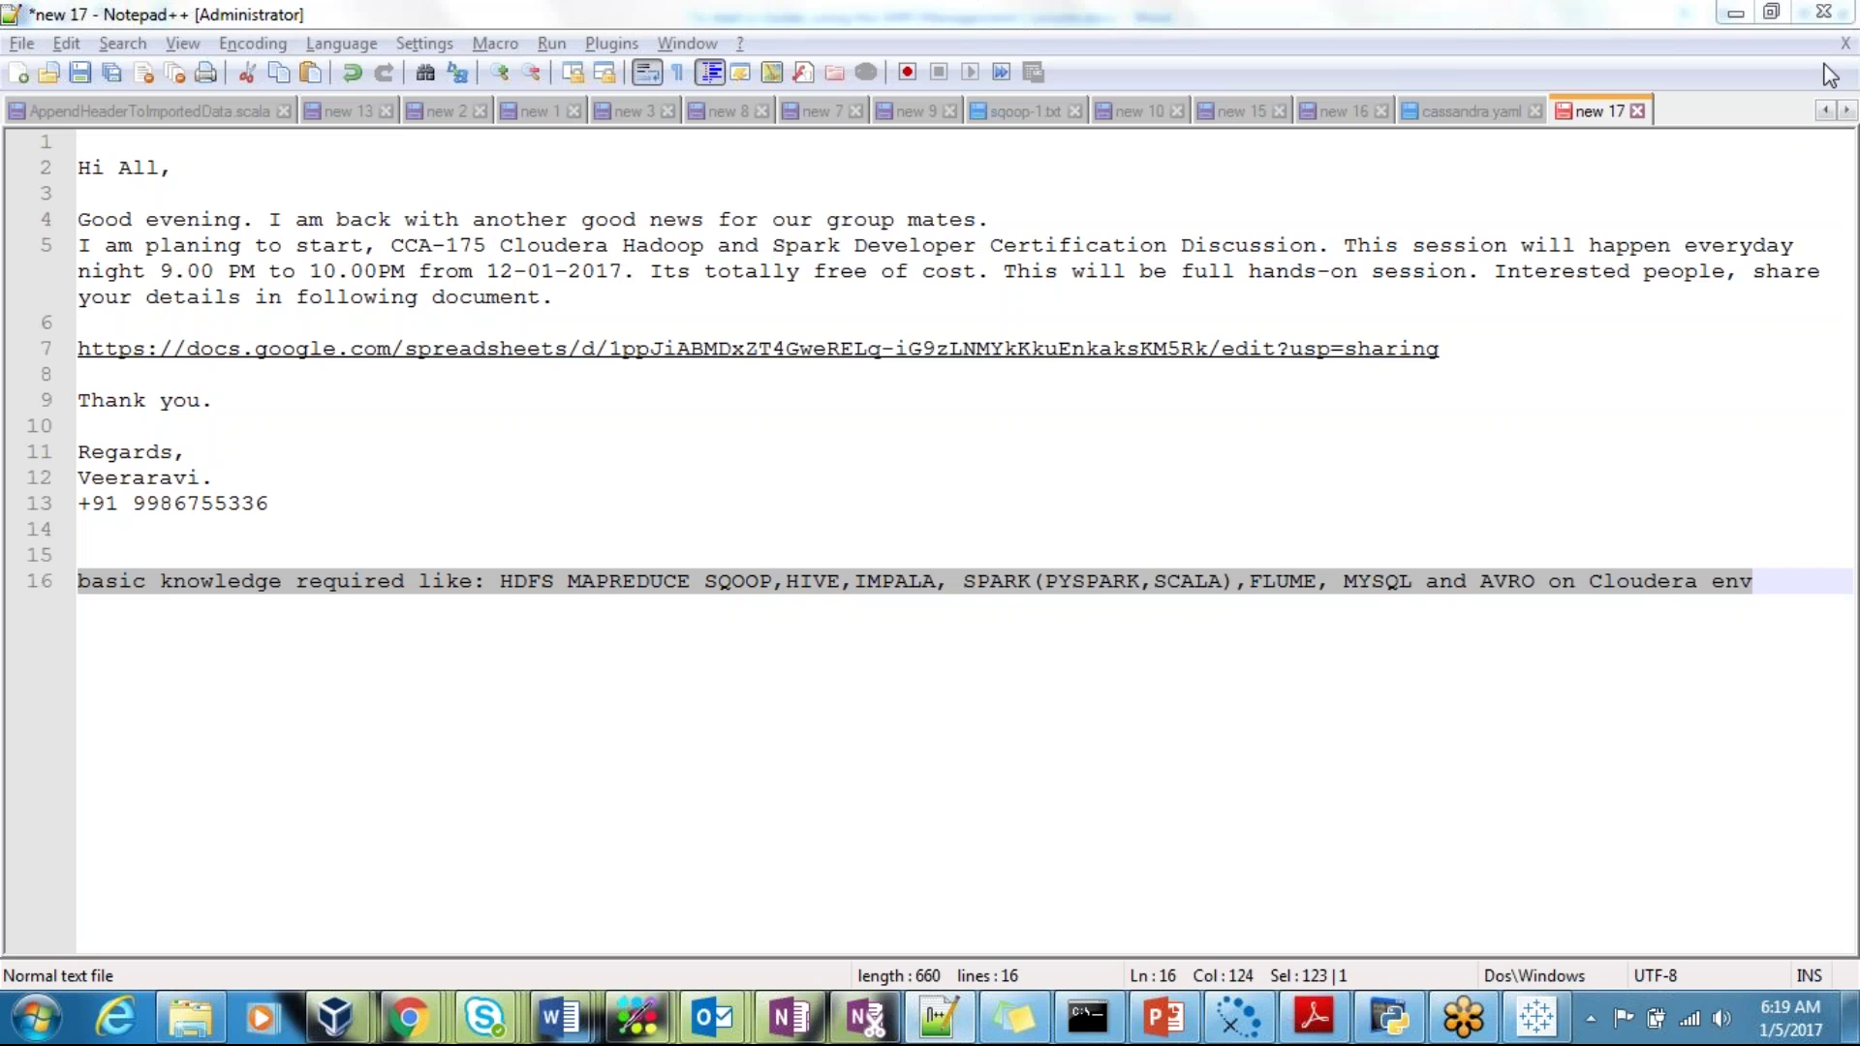
pyautogui.doubleClick(1711, 106)
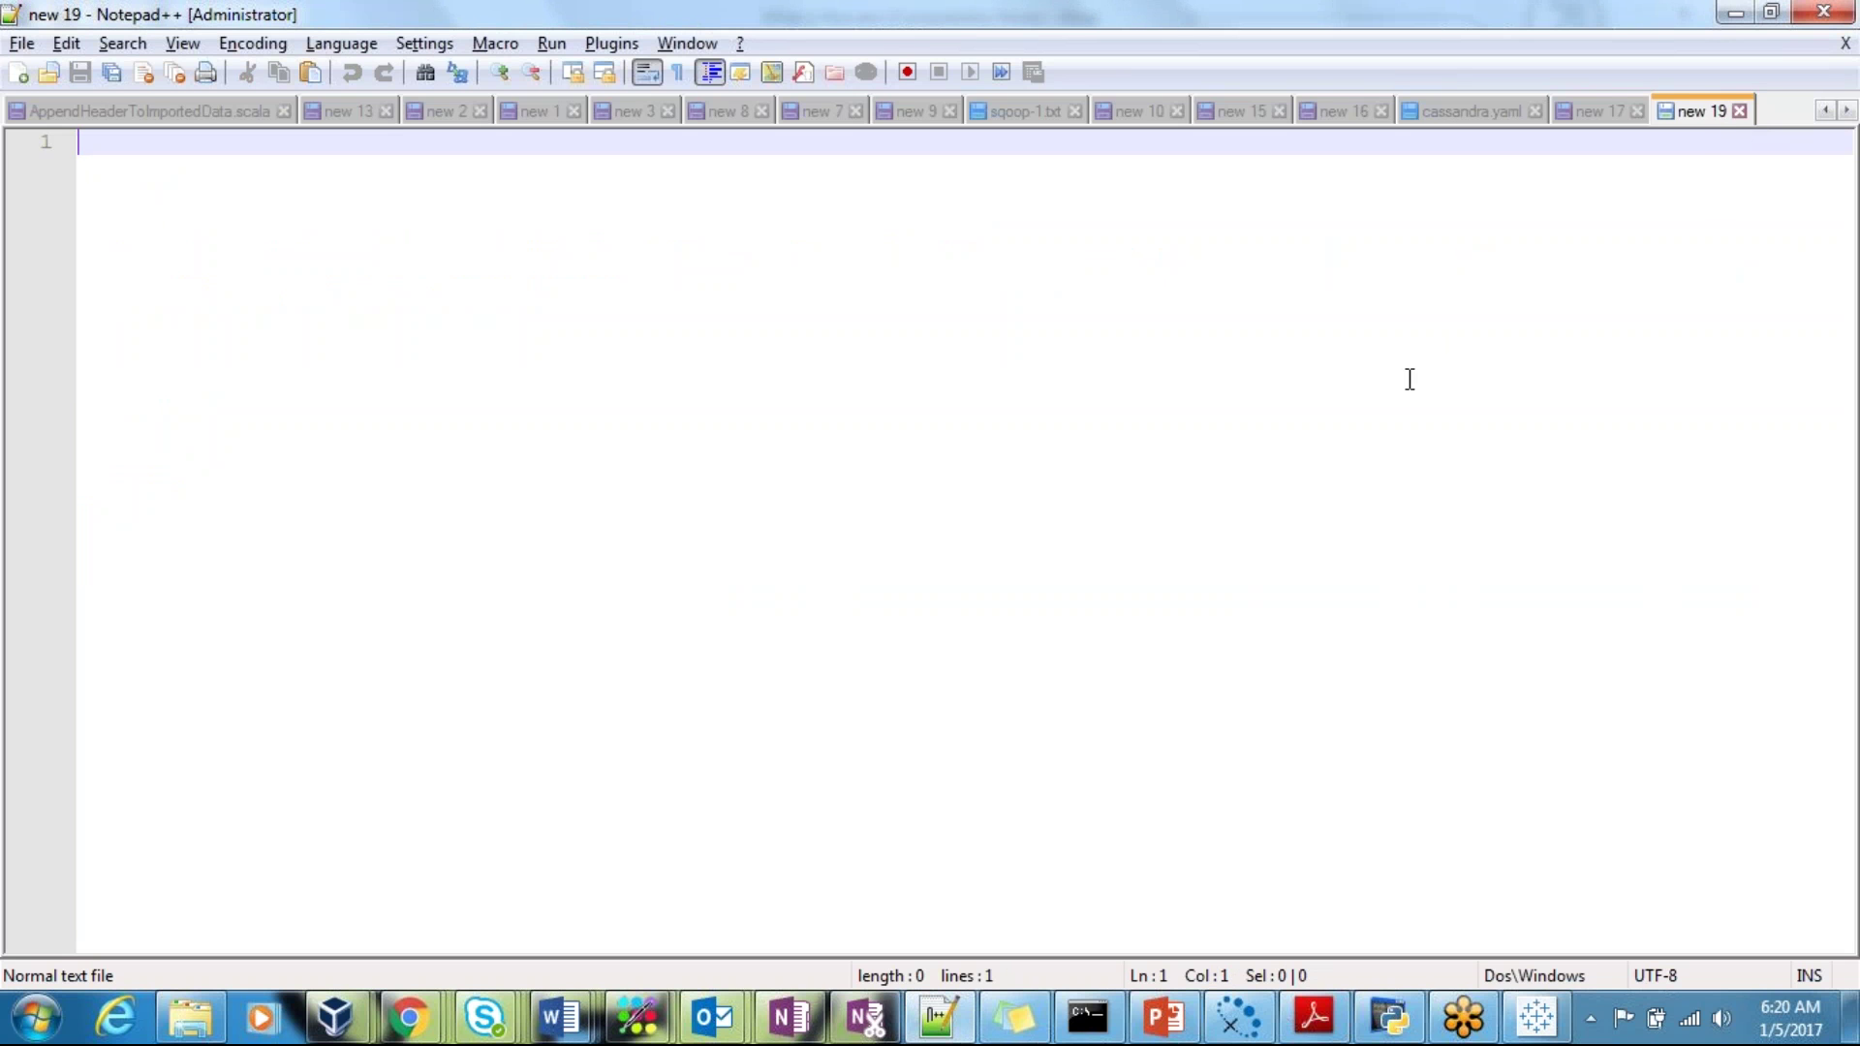
# Step: Log into the Ubuntu virtual machine with the account password
pyautogui.moveTo(334, 1017)
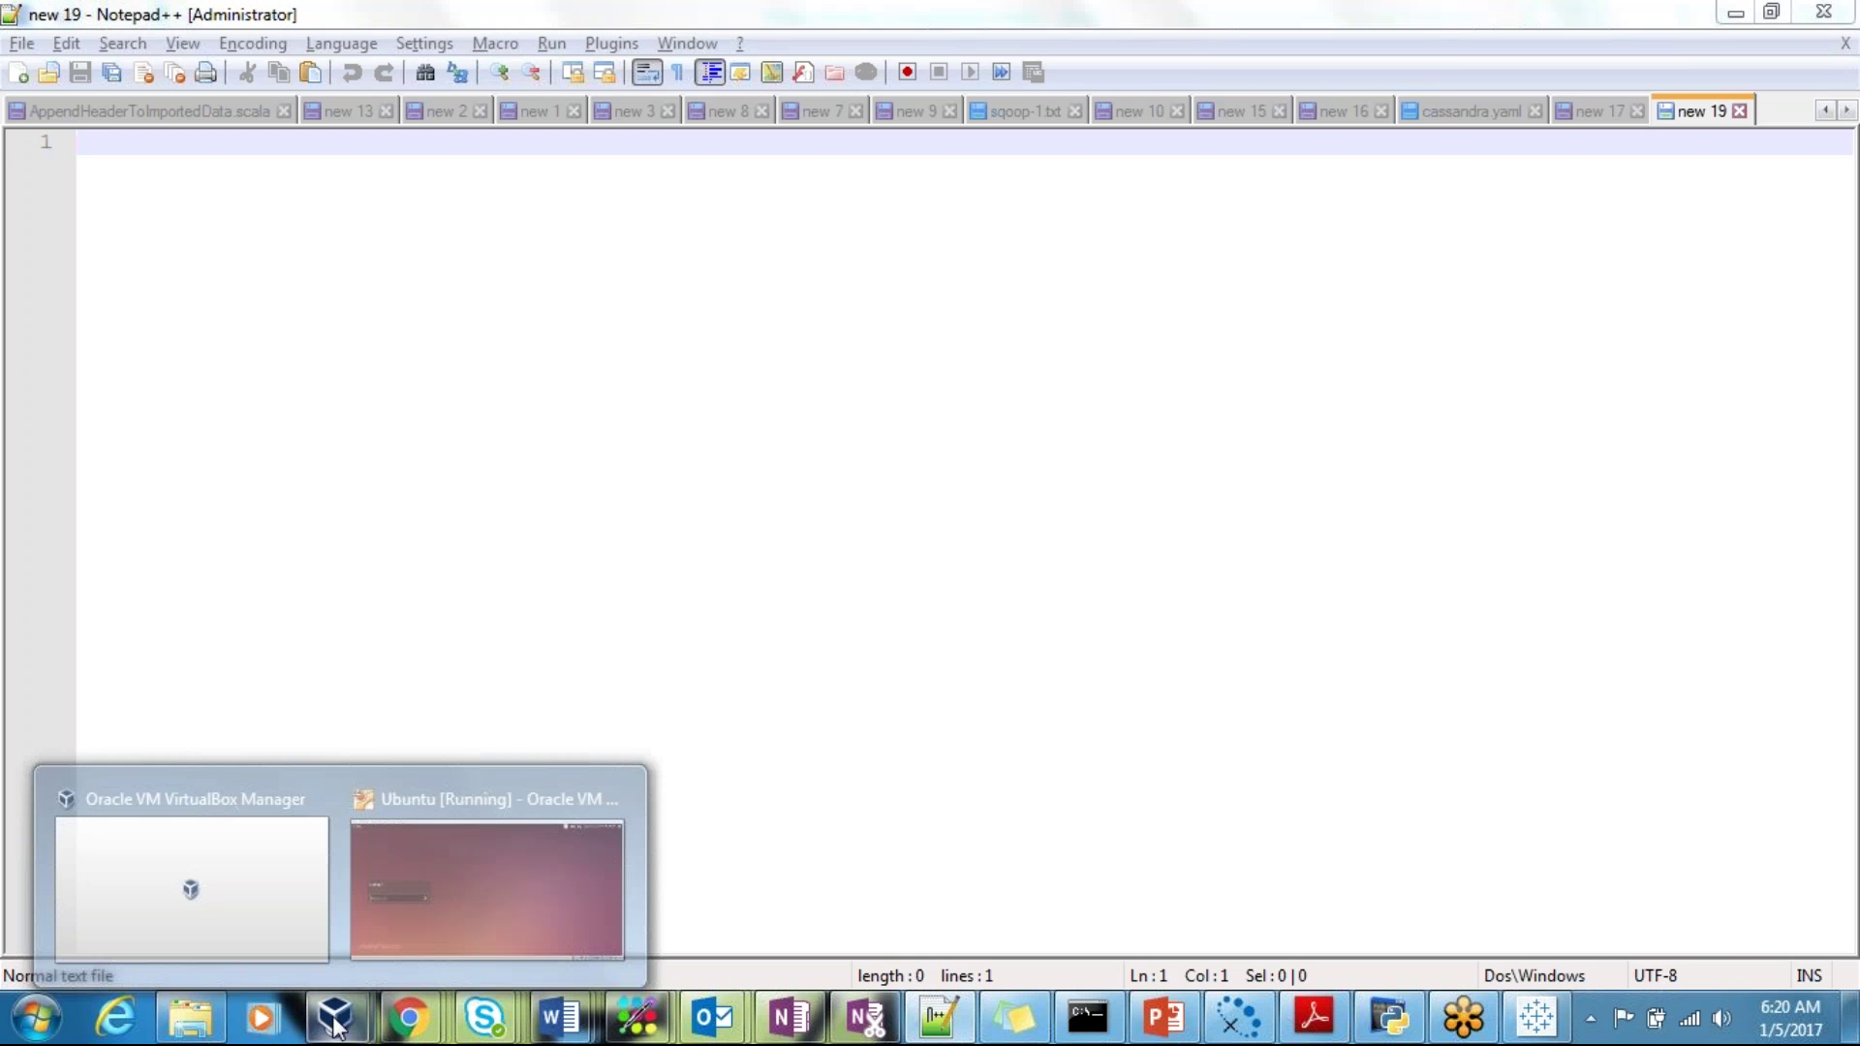
pyautogui.click(434, 831)
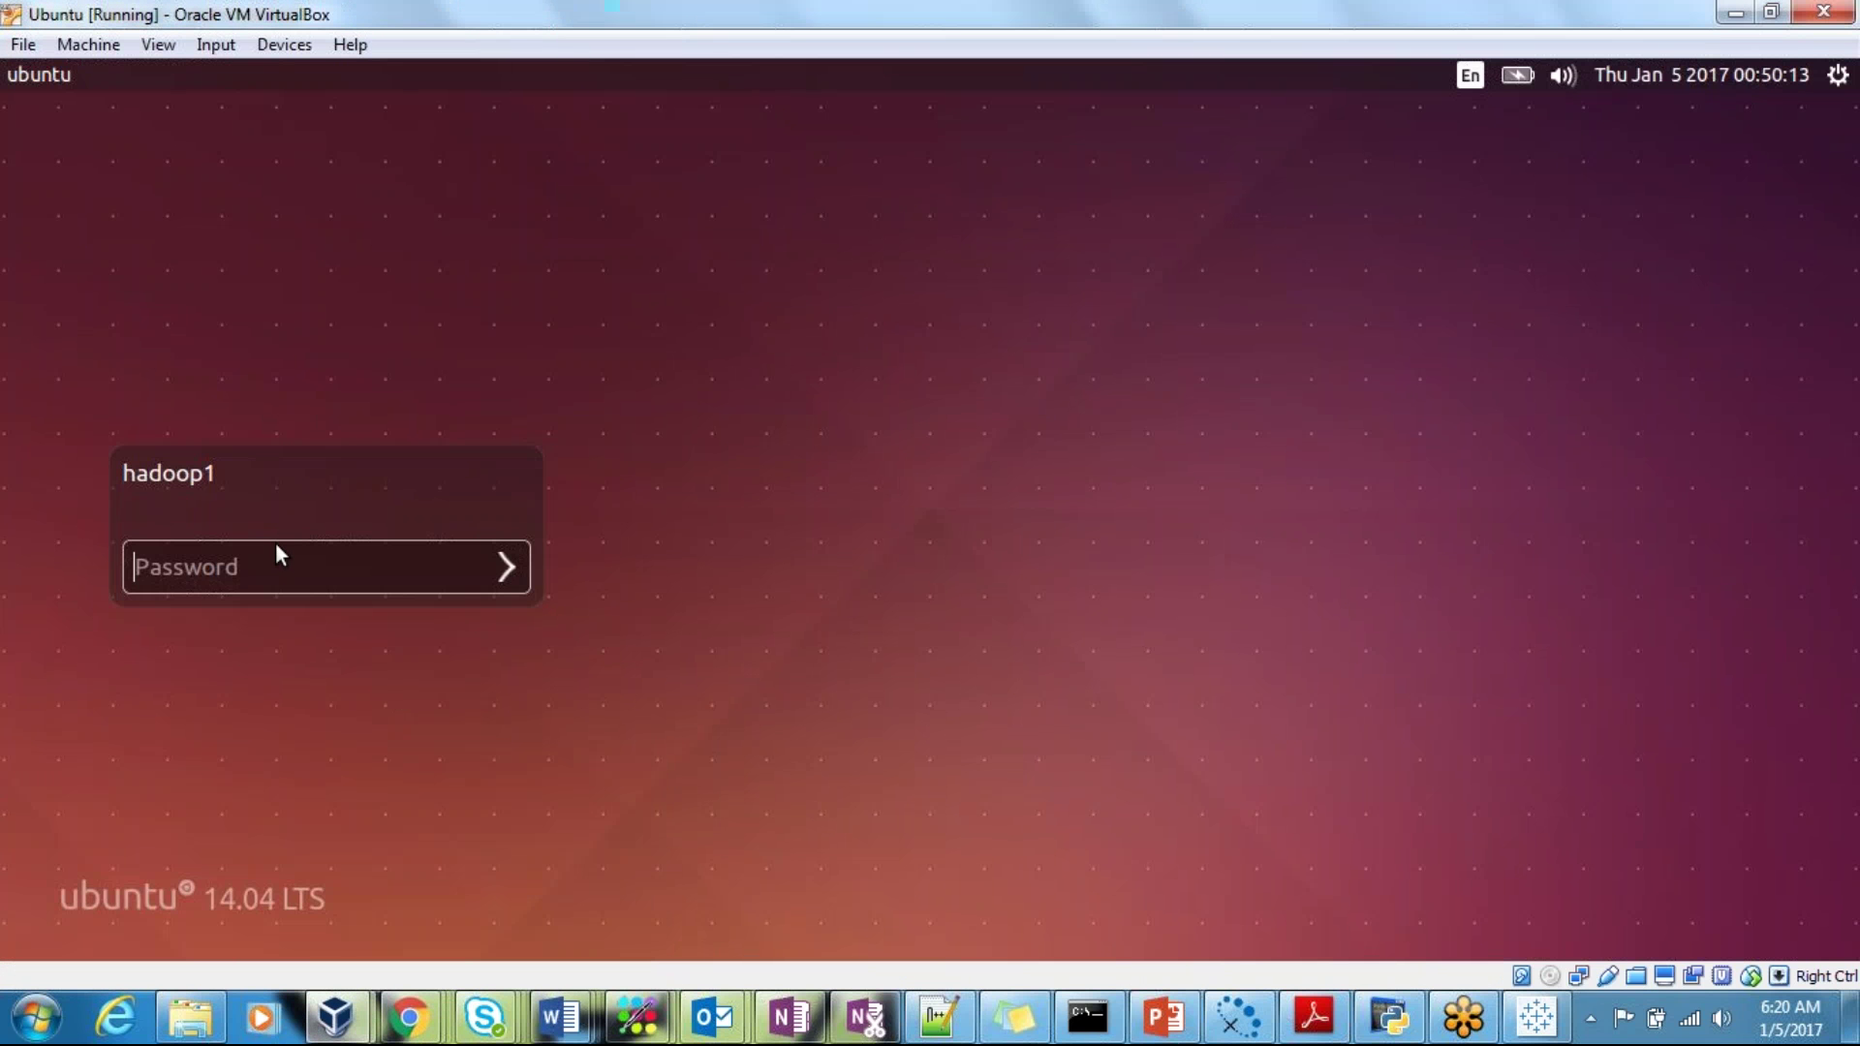
pyautogui.write('hadoop')
pyautogui.press('Return')
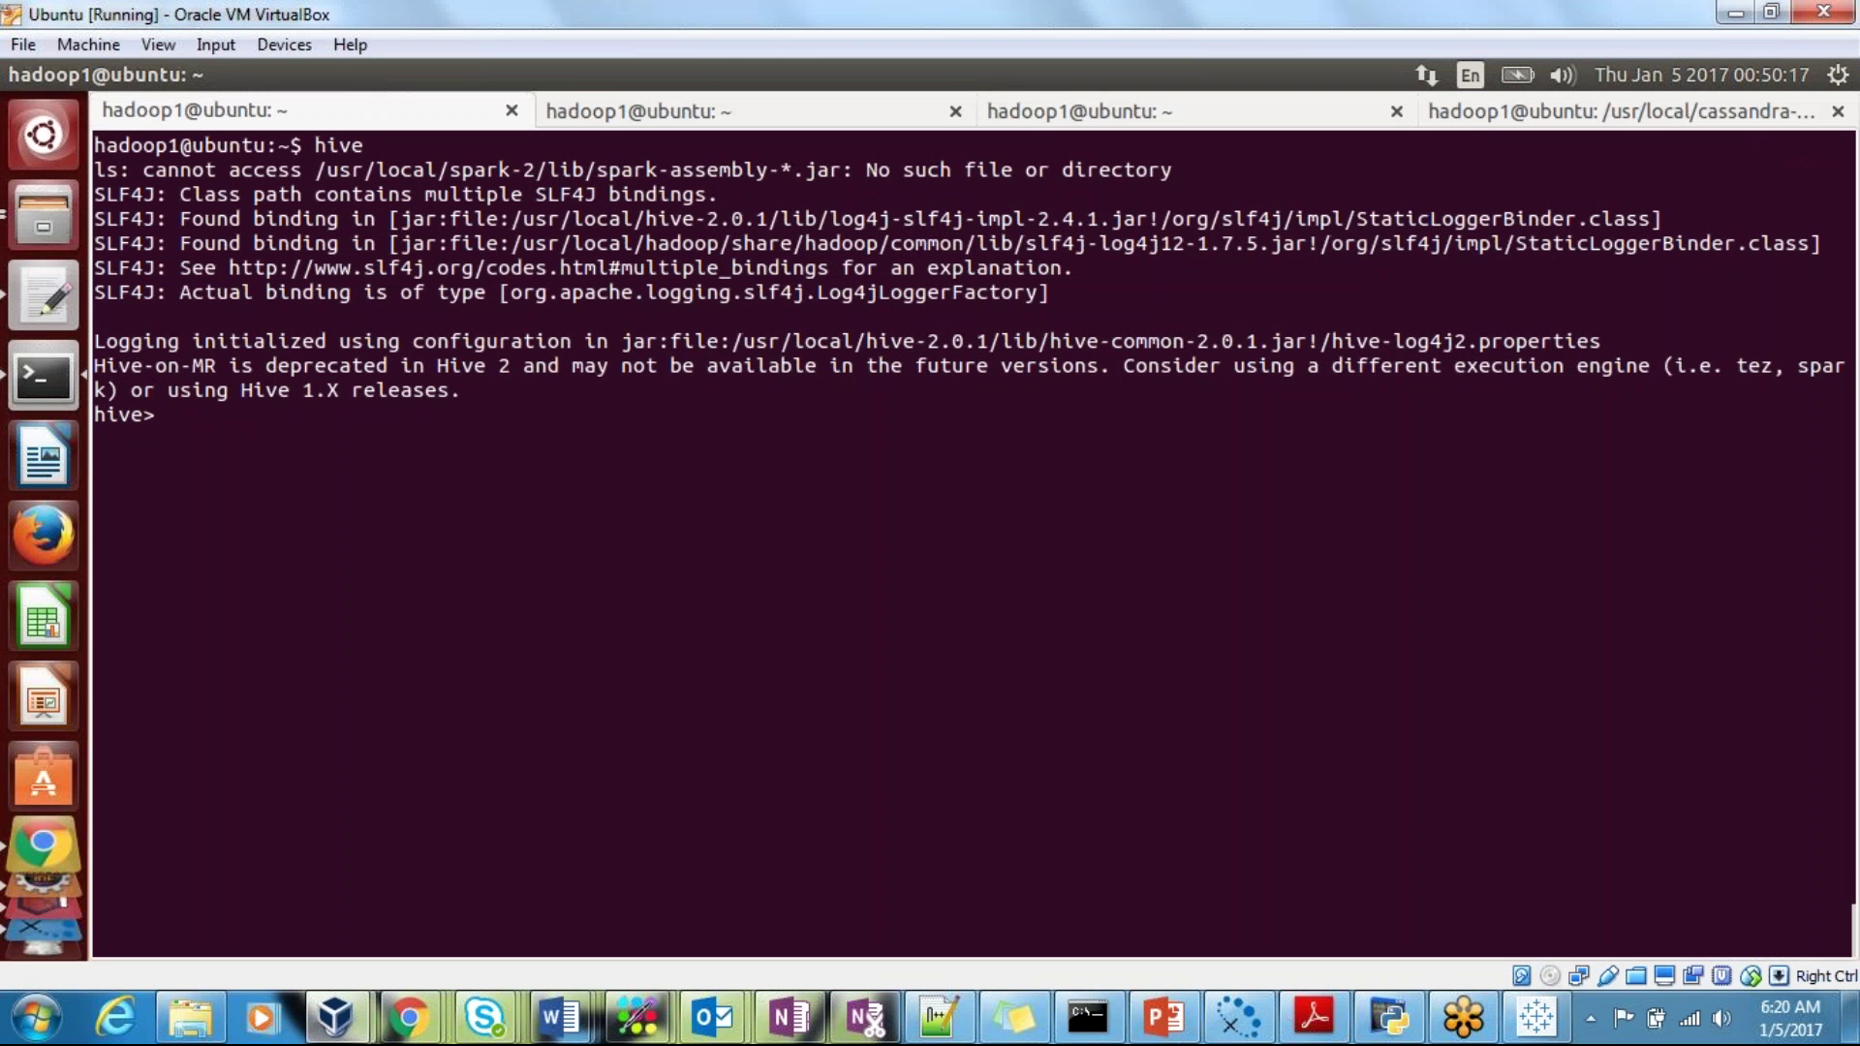
# Step: Switch to gedit's Untitled Document 1 and delete all its old Java code
pyautogui.hotkey('alt', 'Tab')
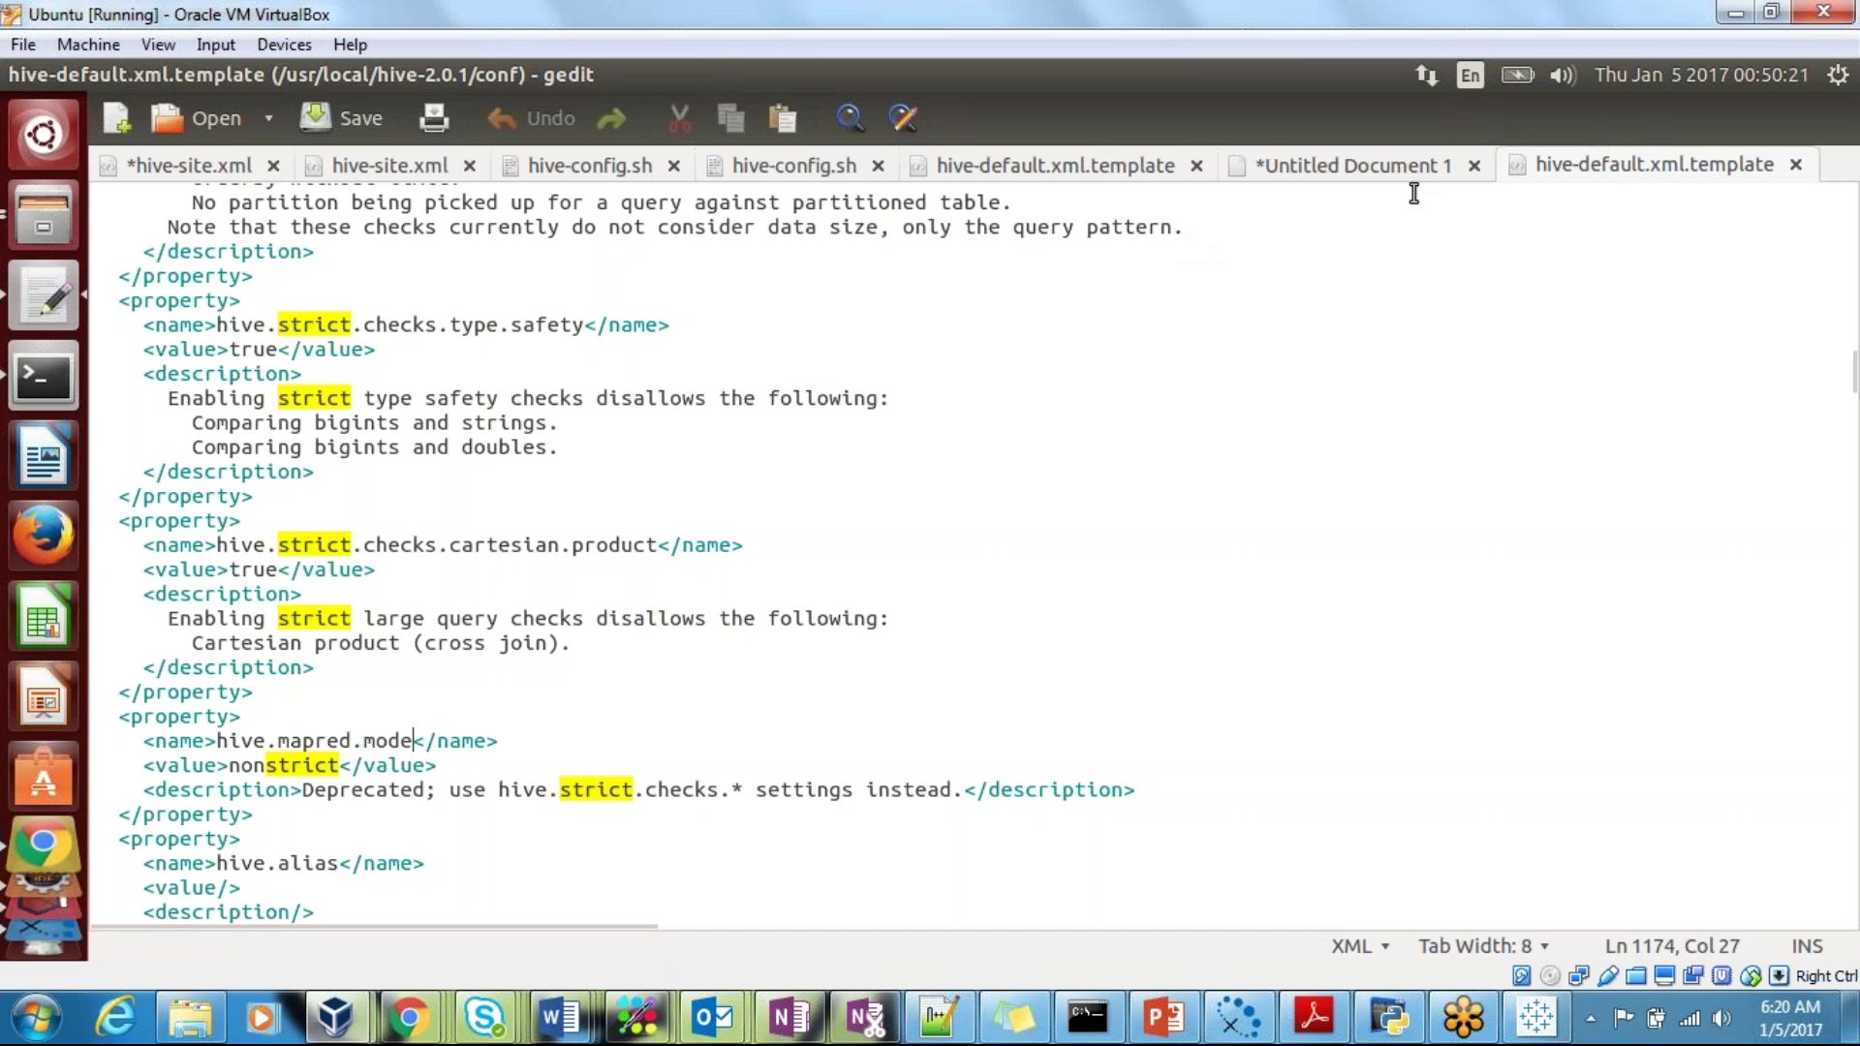
pyautogui.click(1397, 167)
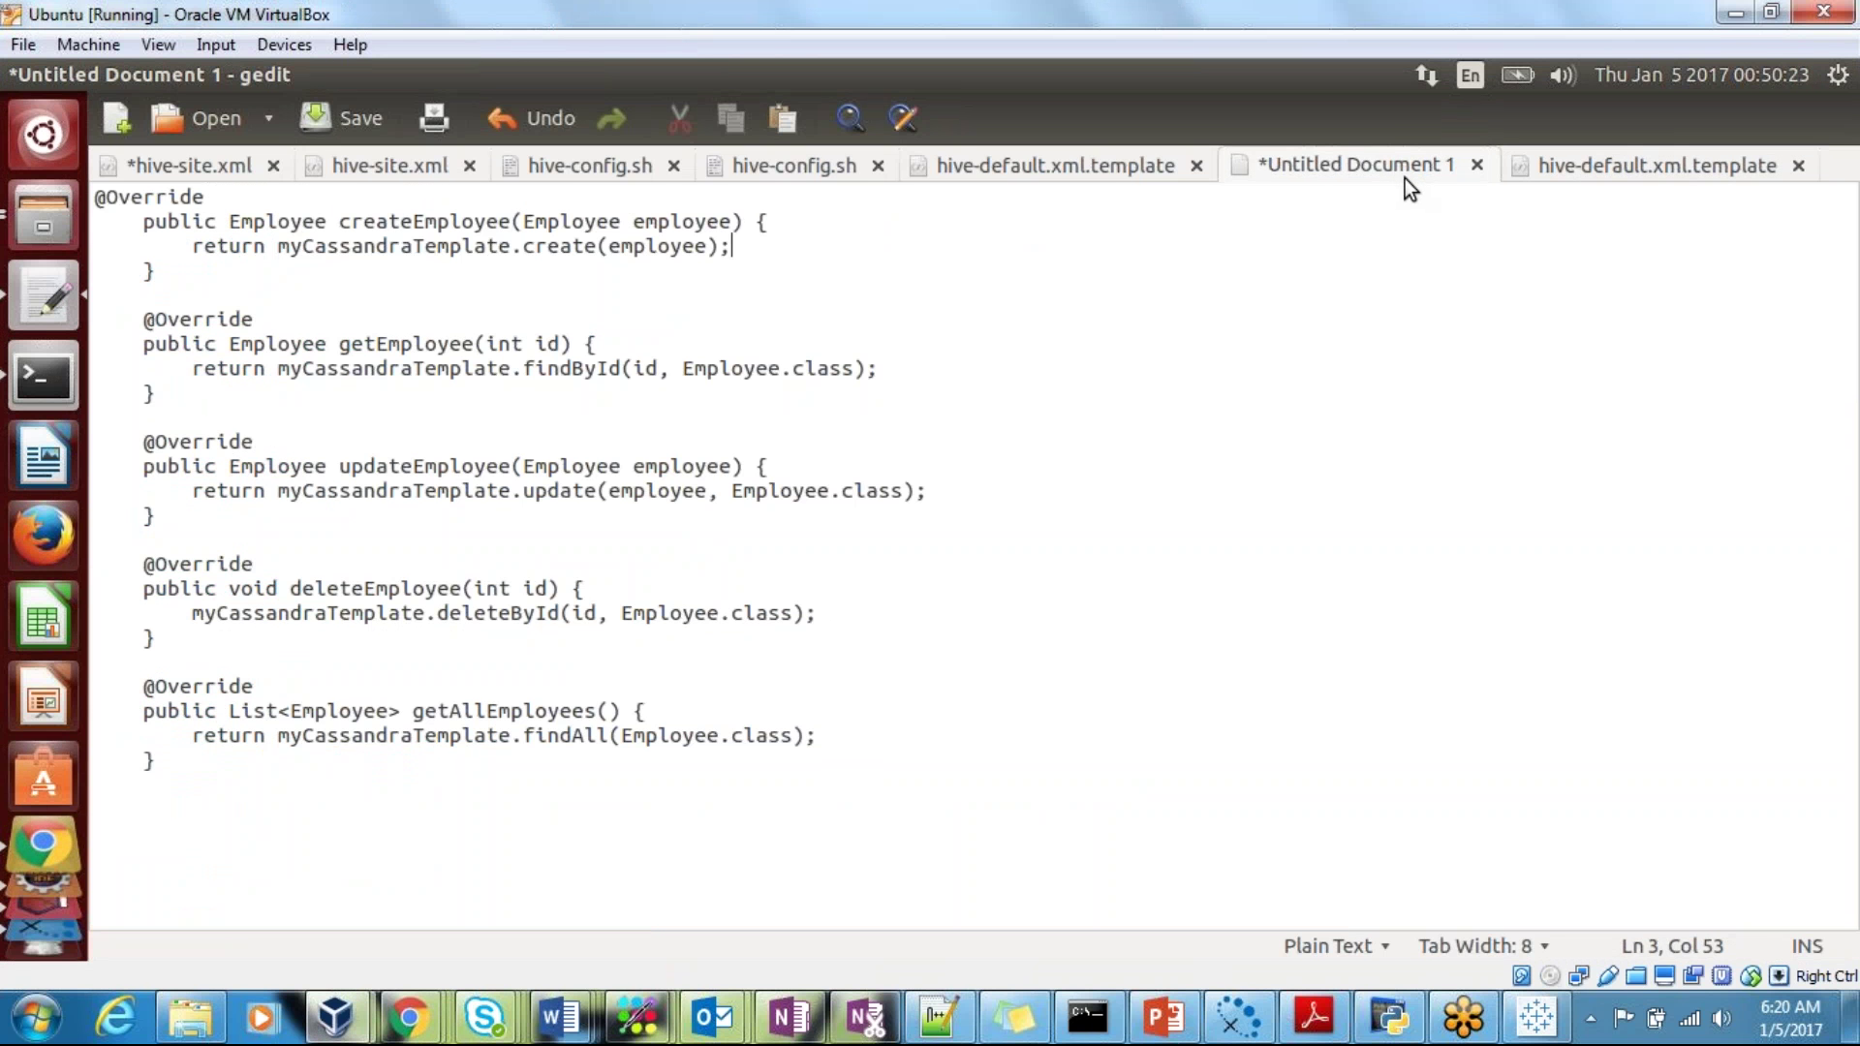
pyautogui.hotkey('ctrl', 'a')
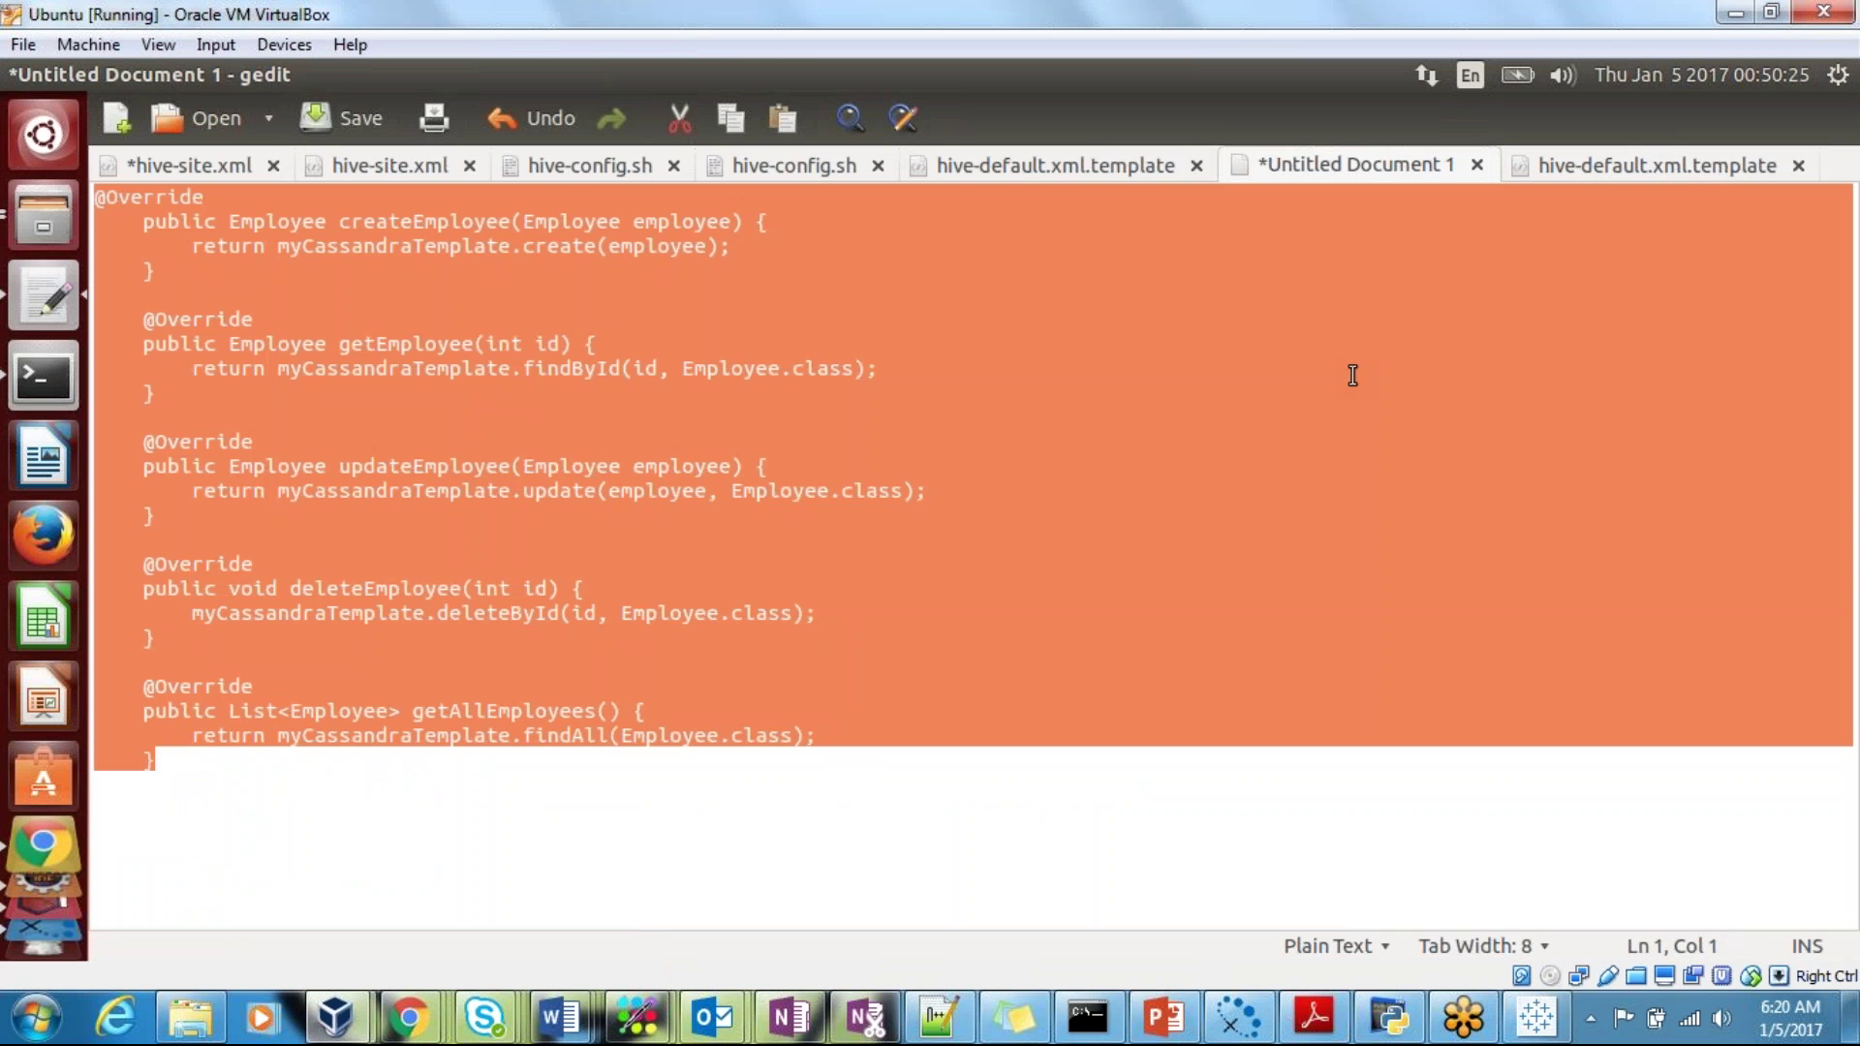
pyautogui.press('Delete')
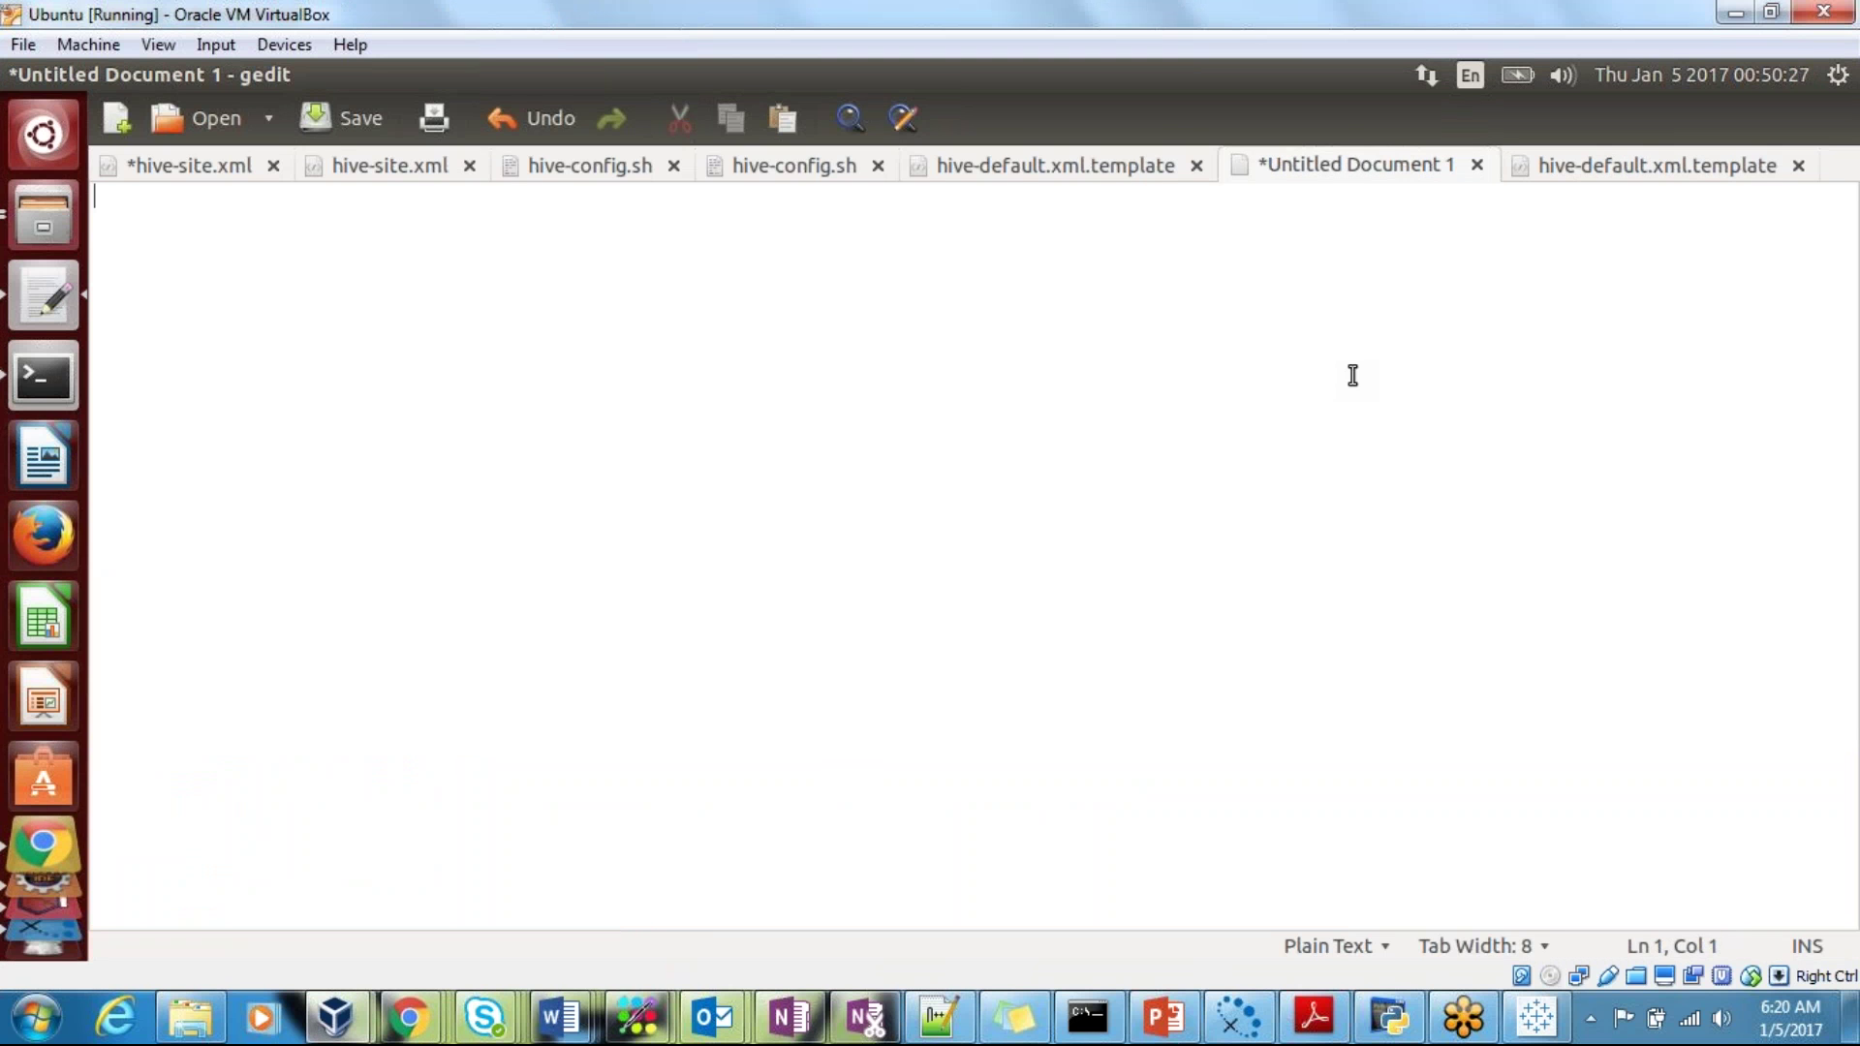
# Step: Type 'CREATE TABLE FIRST_TABLE()' in capitals, leaving the cursor inside the parentheses
pyautogui.press('capslock')
pyautogui.write('CRE')
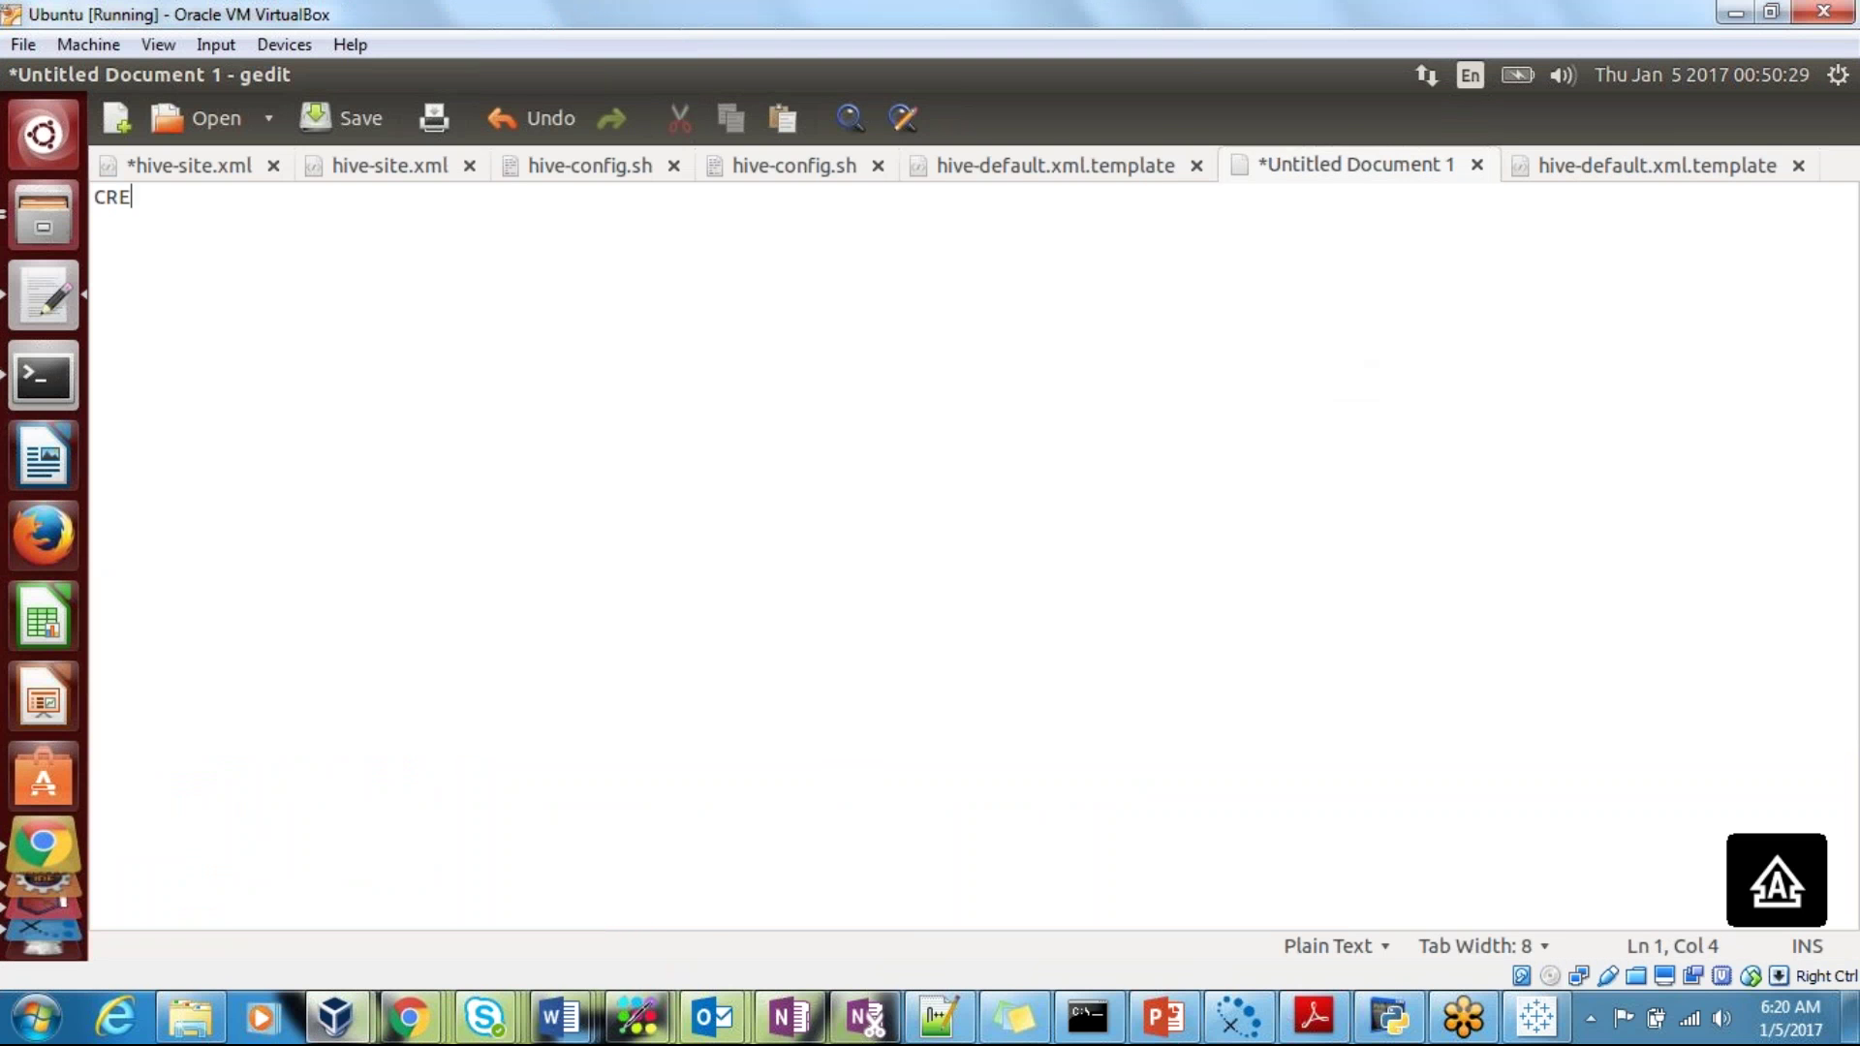
pyautogui.write('ATE TABLE')
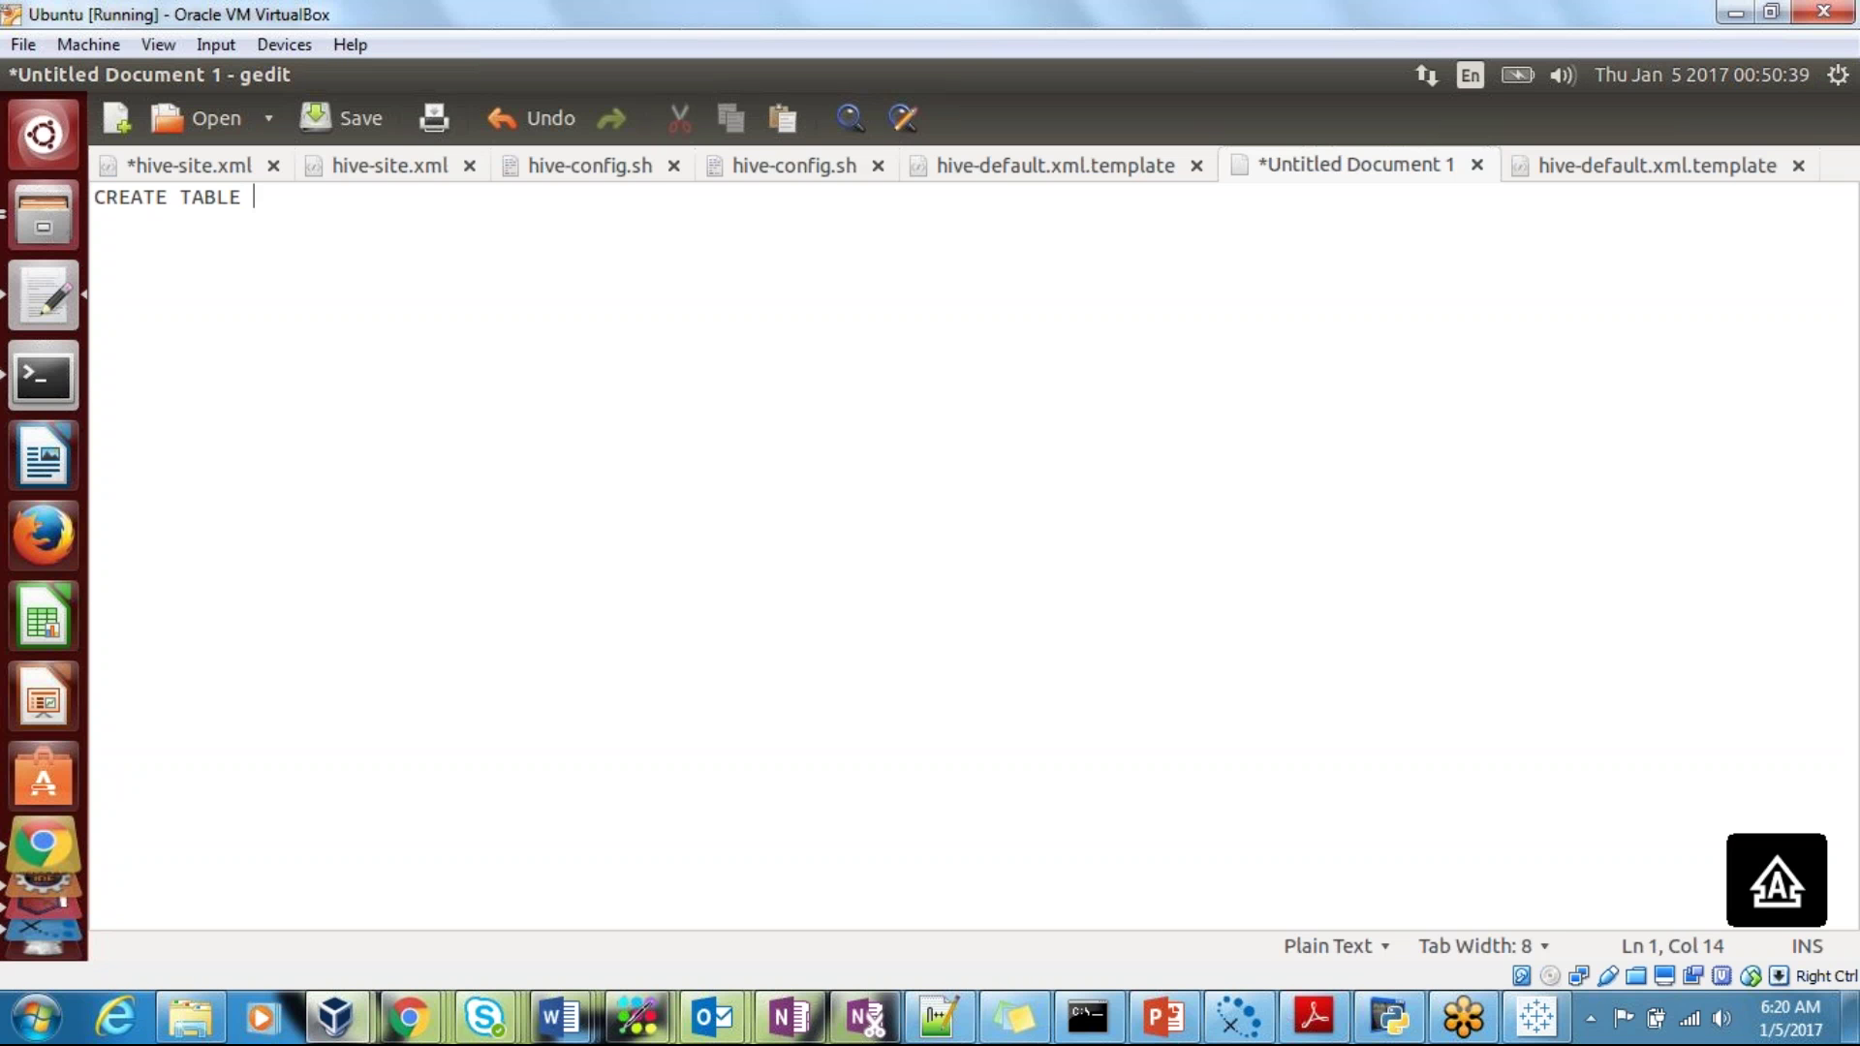
pyautogui.write('FIRST_TAB;E')
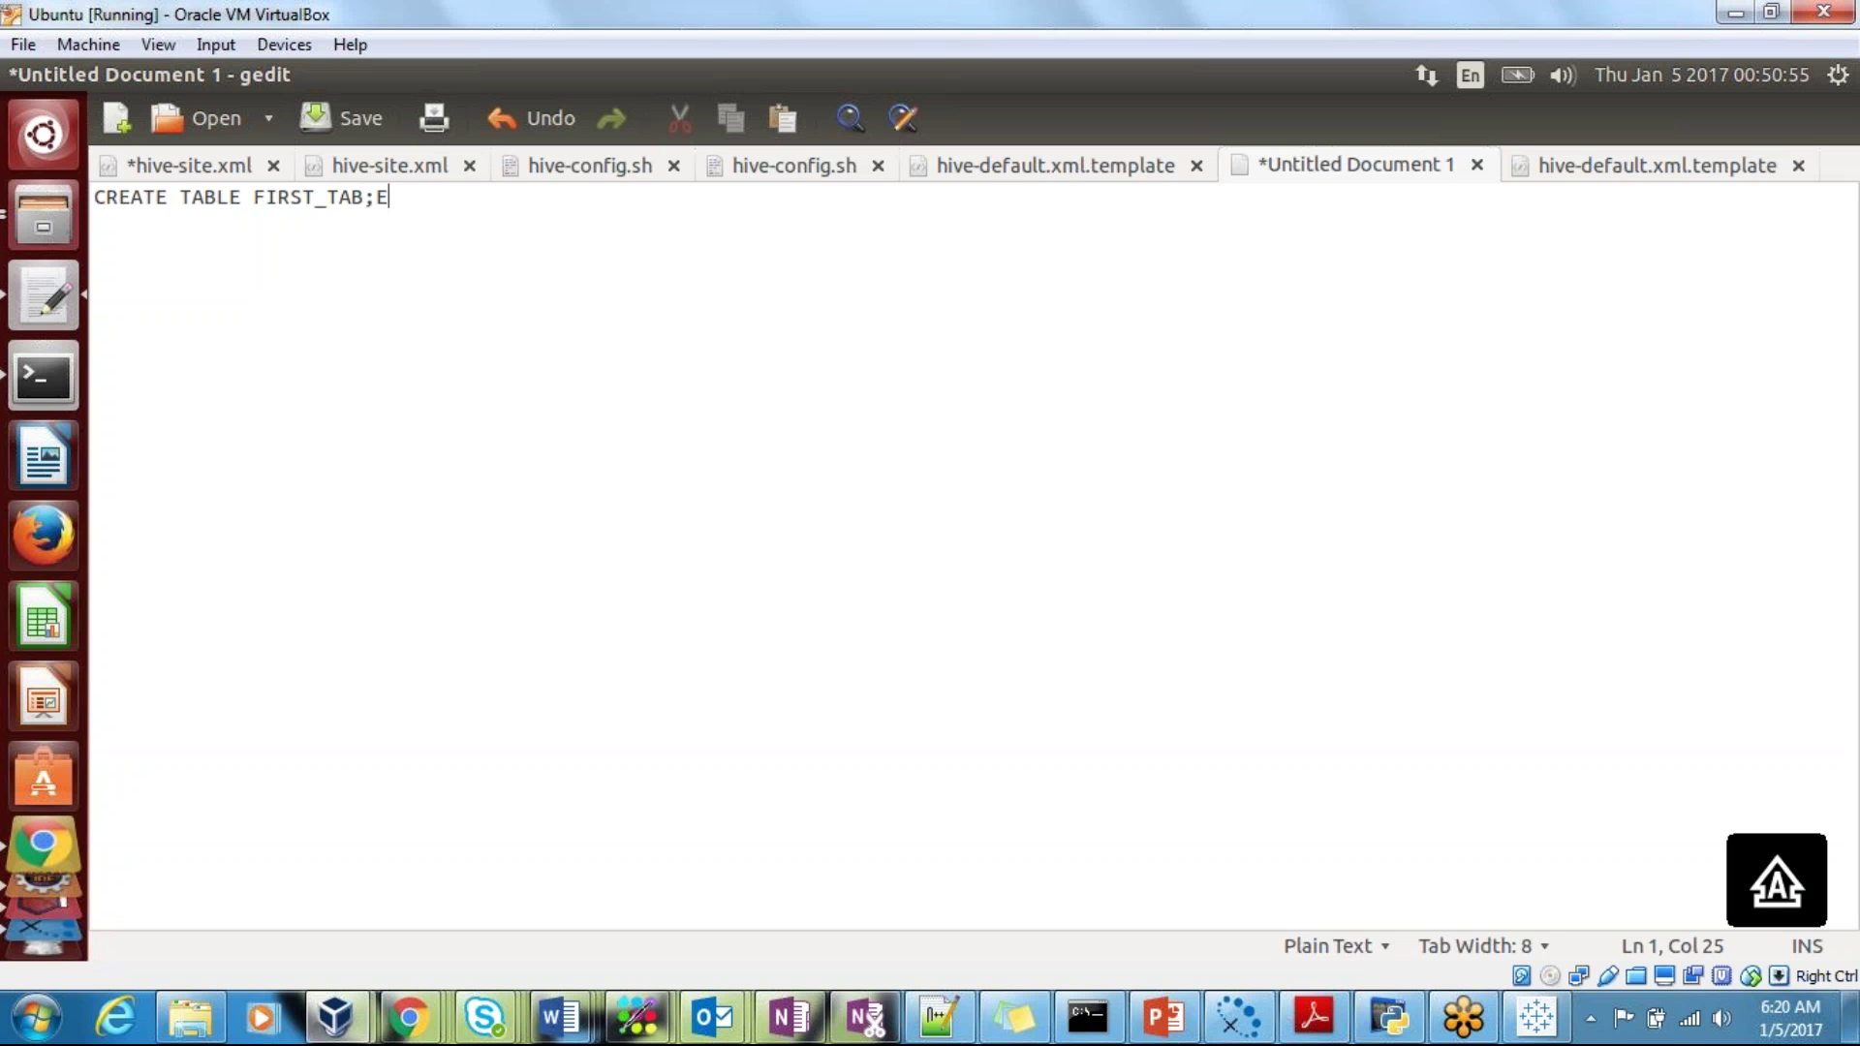
pyautogui.press('BackSpace')
pyautogui.press('BackSpace')
pyautogui.write('LE()')
pyautogui.press('Left')
pyautogui.press('Left')
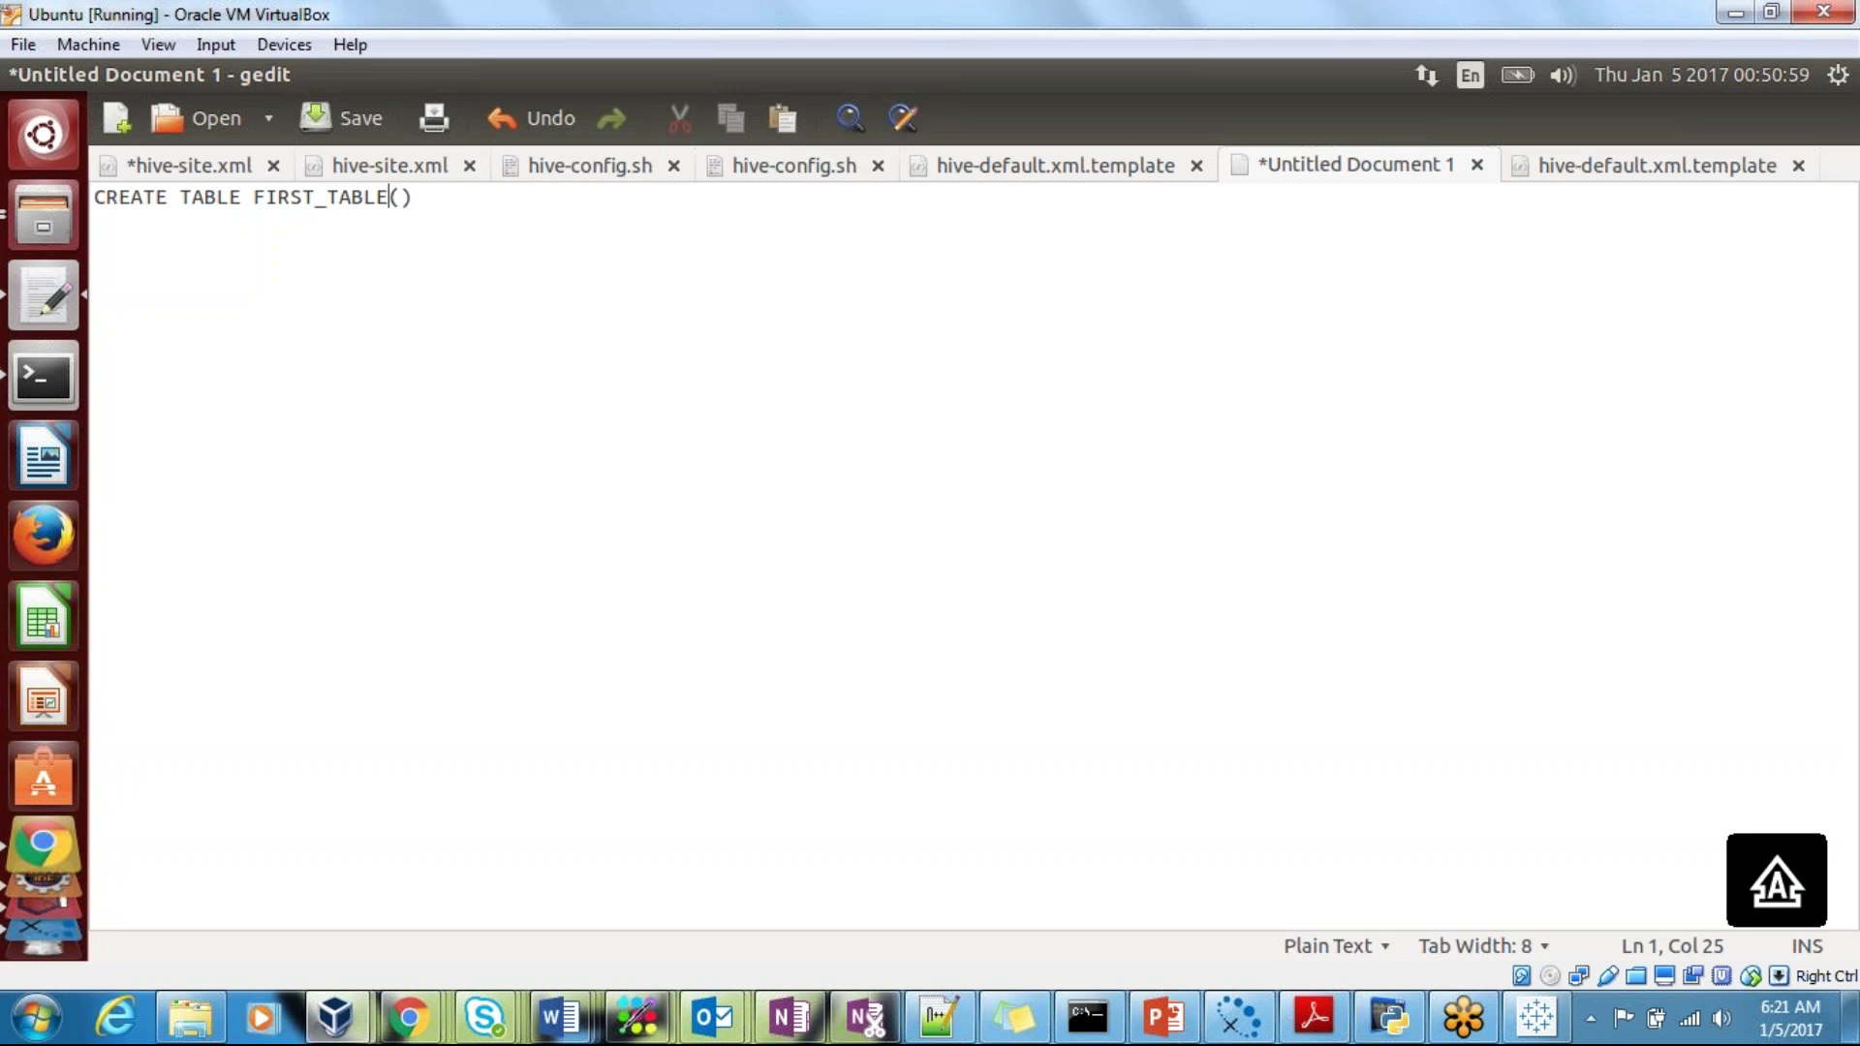